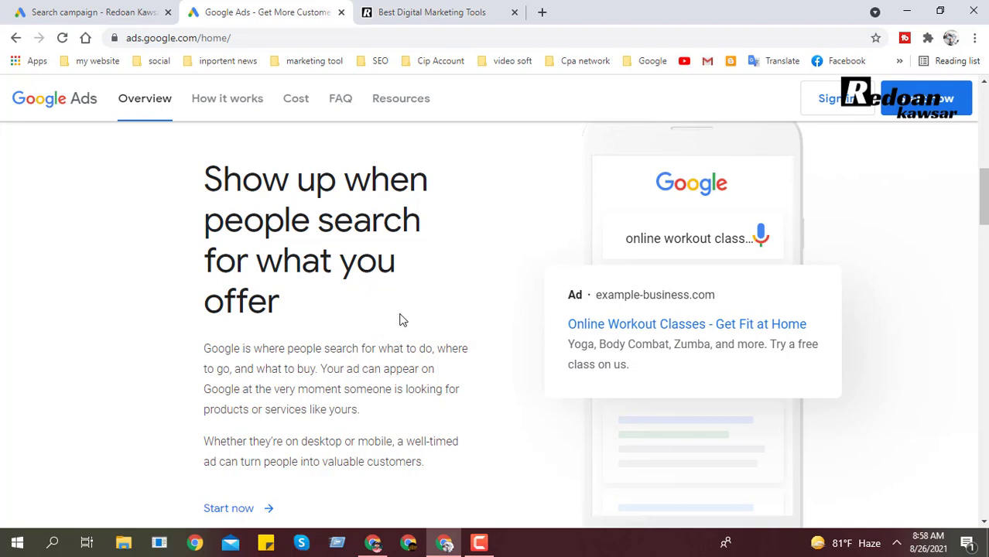
Switch to the draft search campaign and expand its Start and end dates settings
click(113, 9)
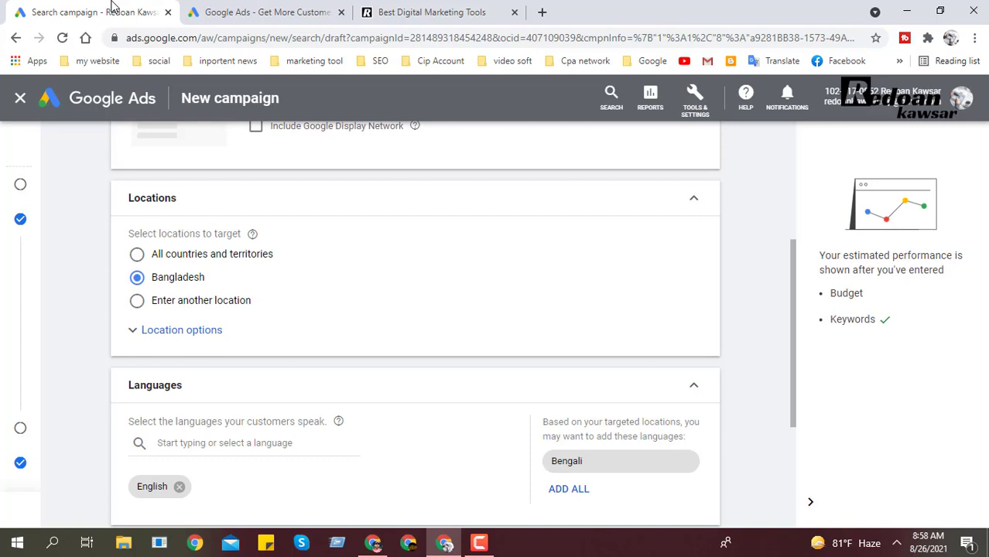
scroll(460, 305, down, 1)
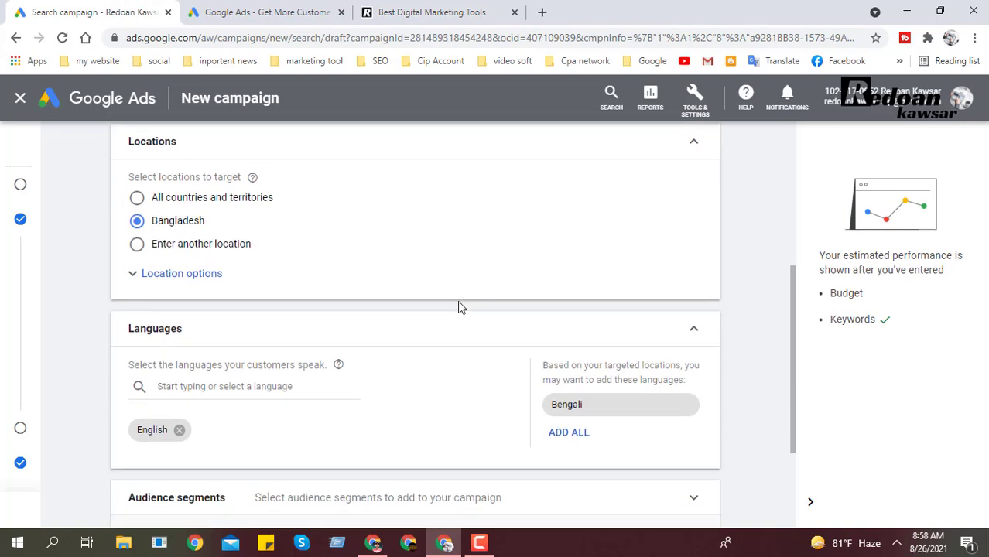
scroll(460, 308, down, 2)
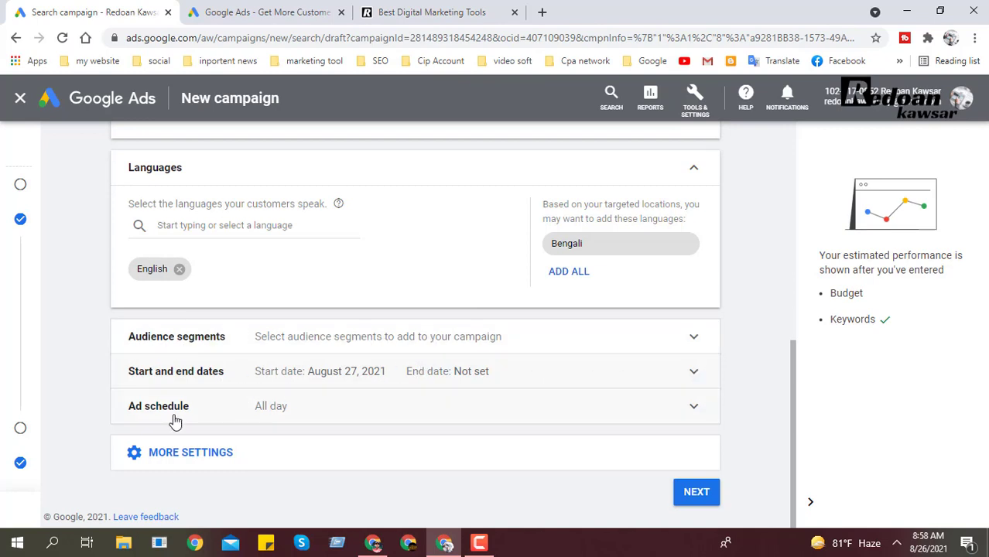
click(692, 373)
scroll(562, 386, down, 3)
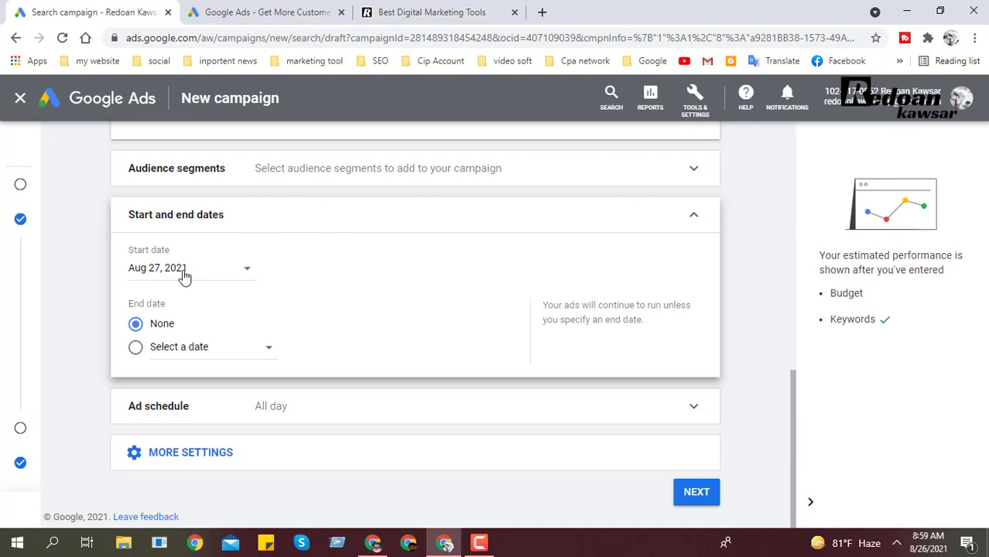
Set the campaign's start date to Aug 26, 2021, and look through the following months in the start date calendar
click(208, 279)
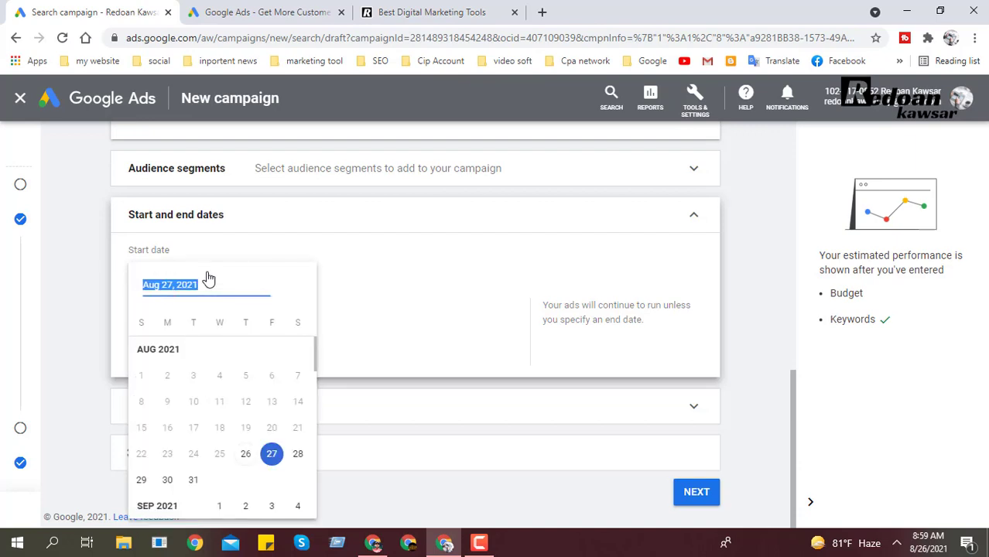
click(245, 455)
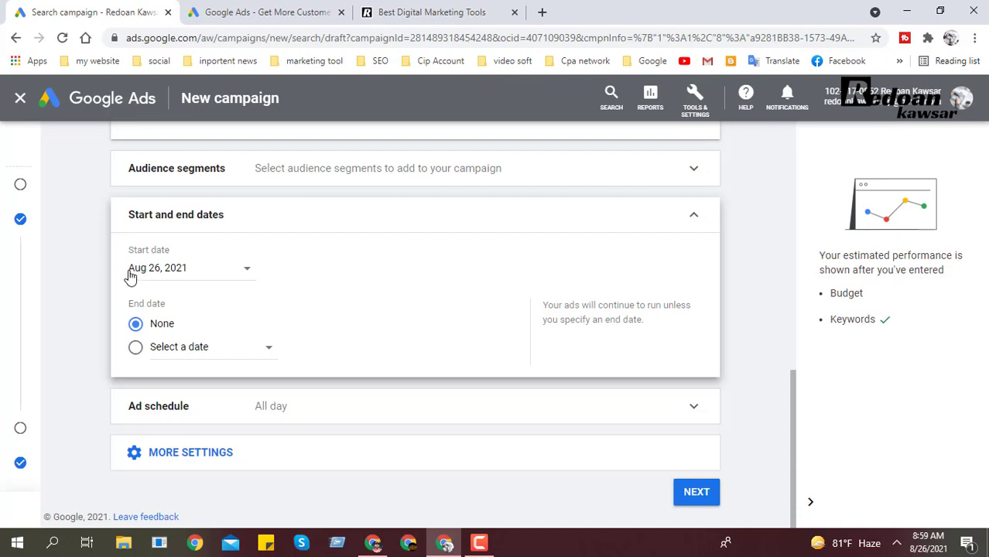
click(188, 269)
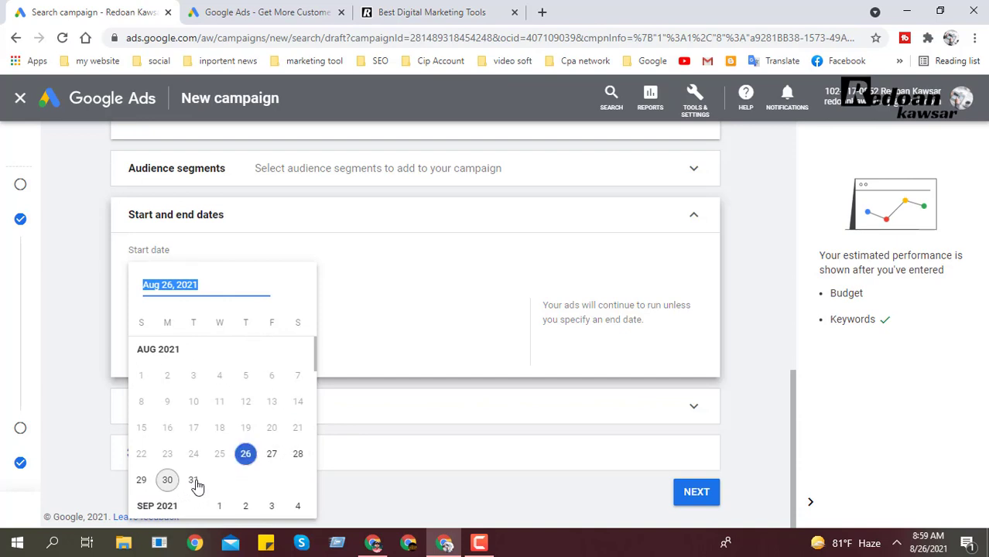
scroll(302, 400, down, 2)
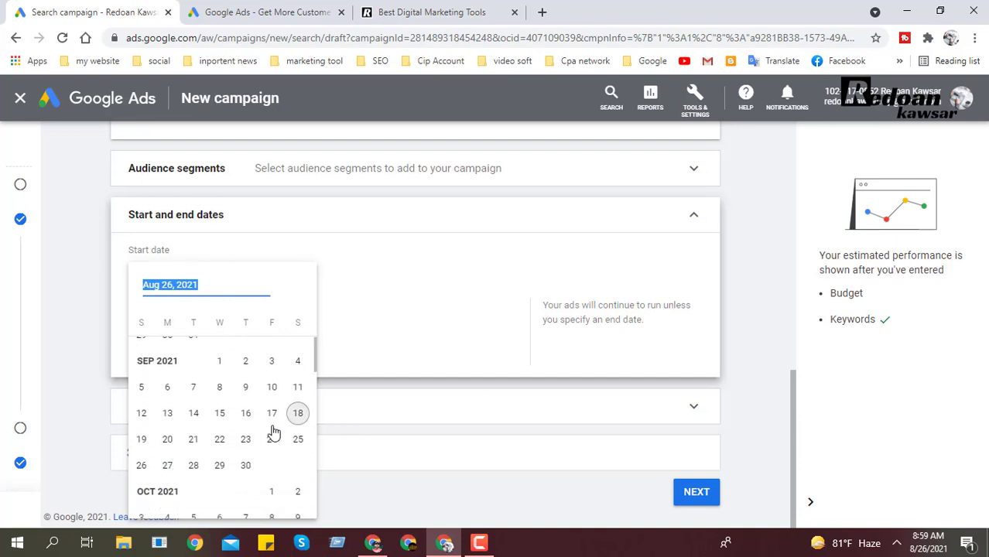
scroll(267, 425, up, 1)
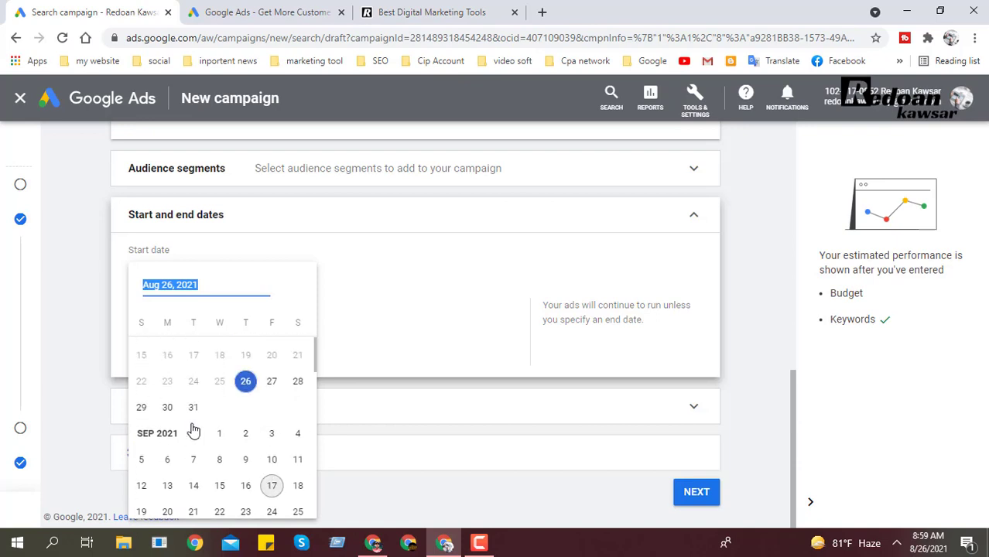
scroll(233, 435, down, 1)
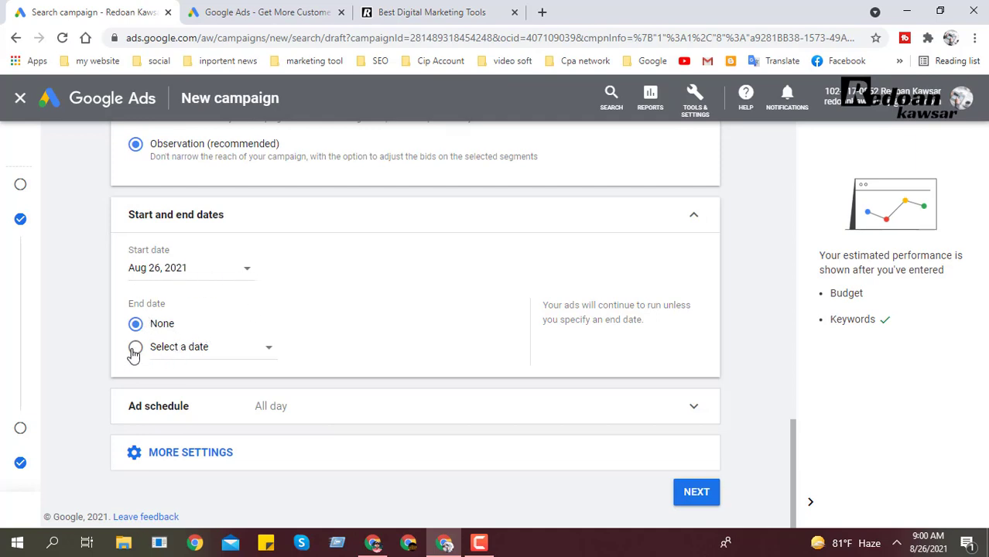
Switch the end date from None to a specific date and set the start date to Aug 28, 2021
click(137, 350)
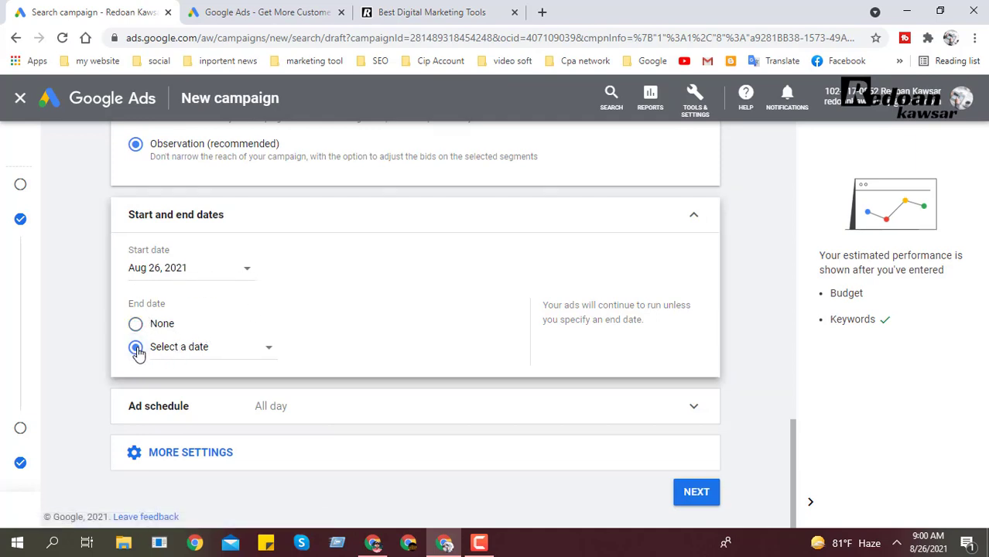
click(231, 352)
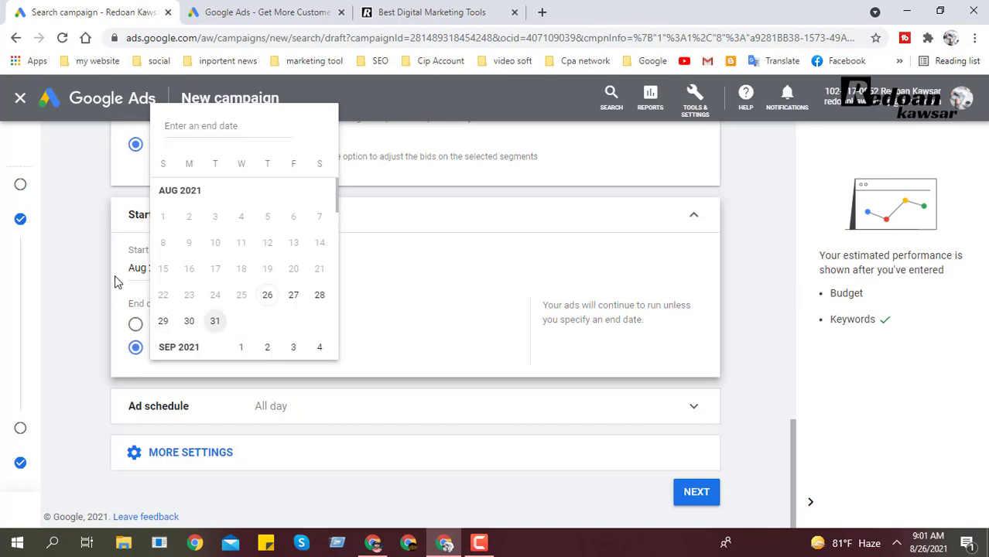
click(115, 274)
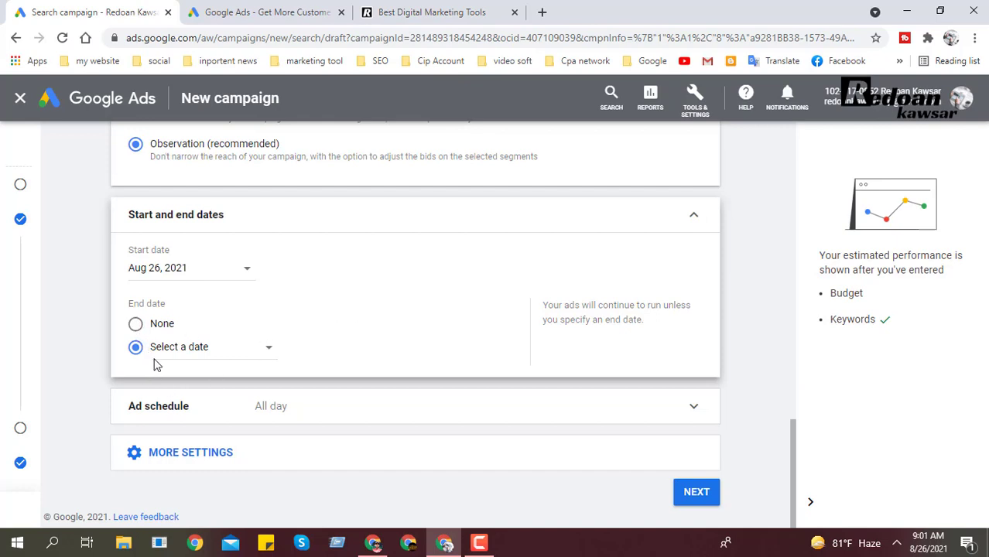
click(187, 275)
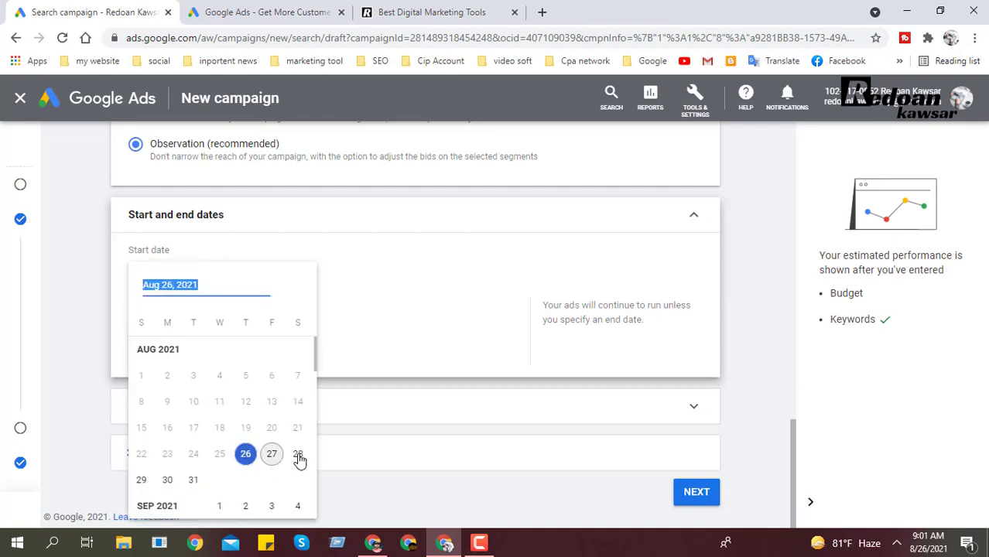
click(297, 454)
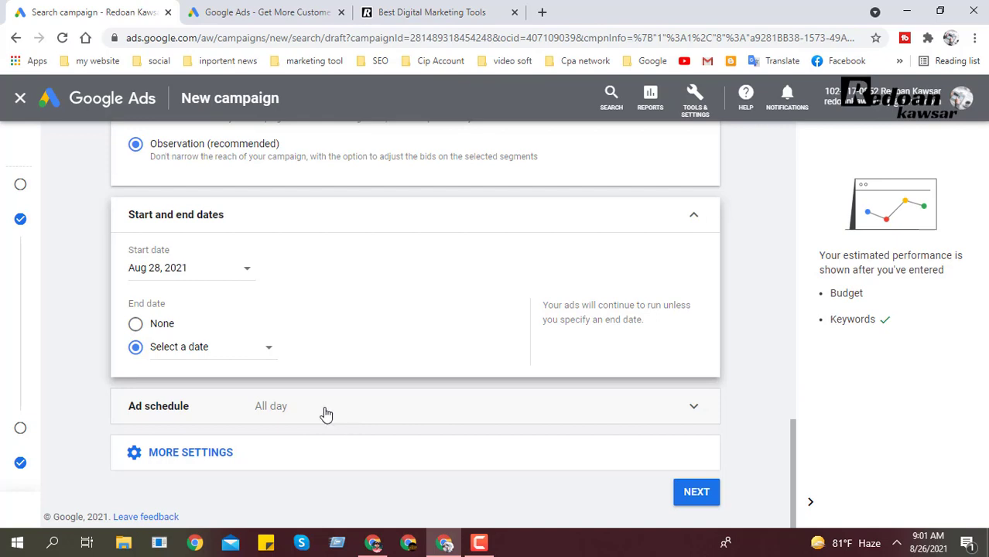
Set the campaign's end date to Aug 31, 2021
click(232, 354)
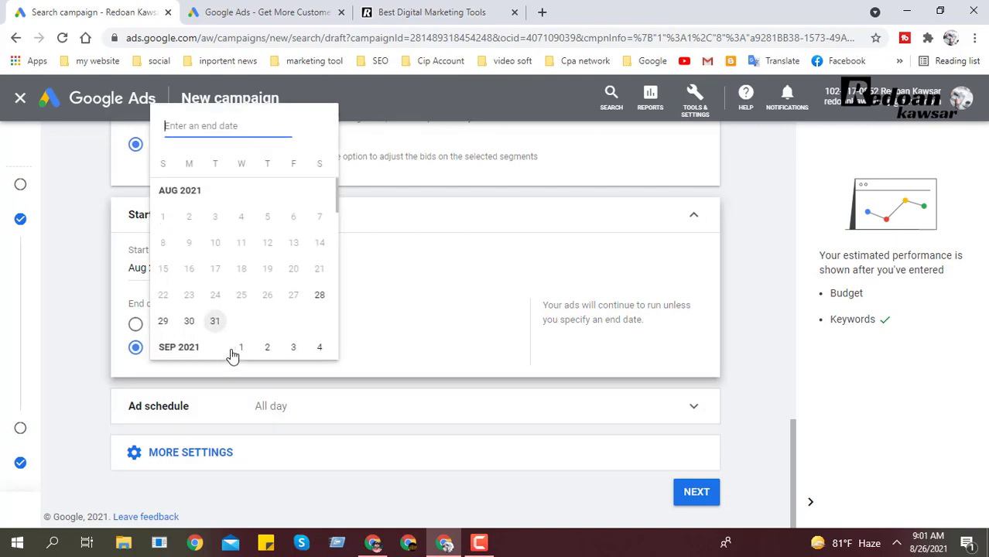
drag(118, 304, 176, 310)
click(189, 350)
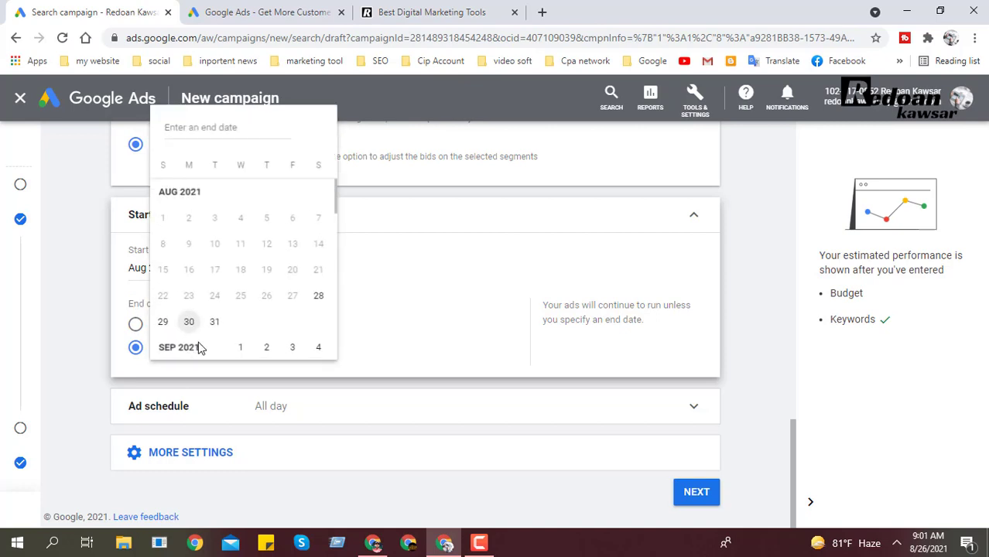
scroll(285, 298, down, 2)
scroll(287, 316, up, 2)
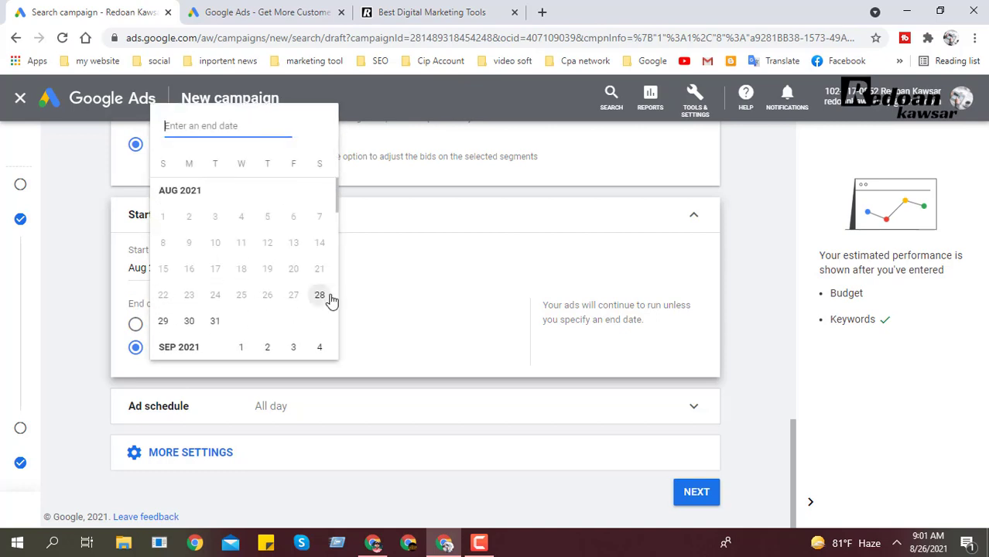
click(216, 323)
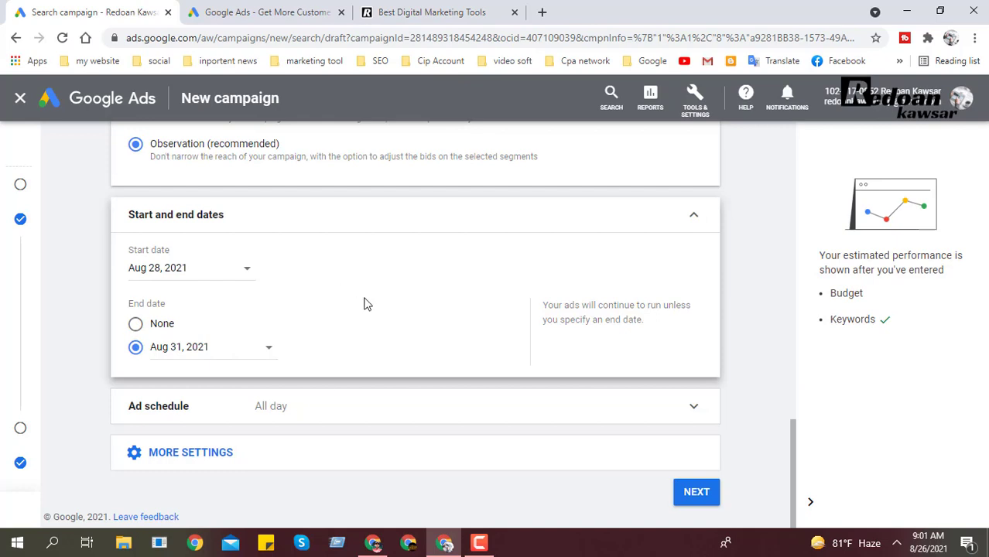
Expand the Ad schedule settings, review the account time zone note and set the schedule days to Thursdays
click(287, 406)
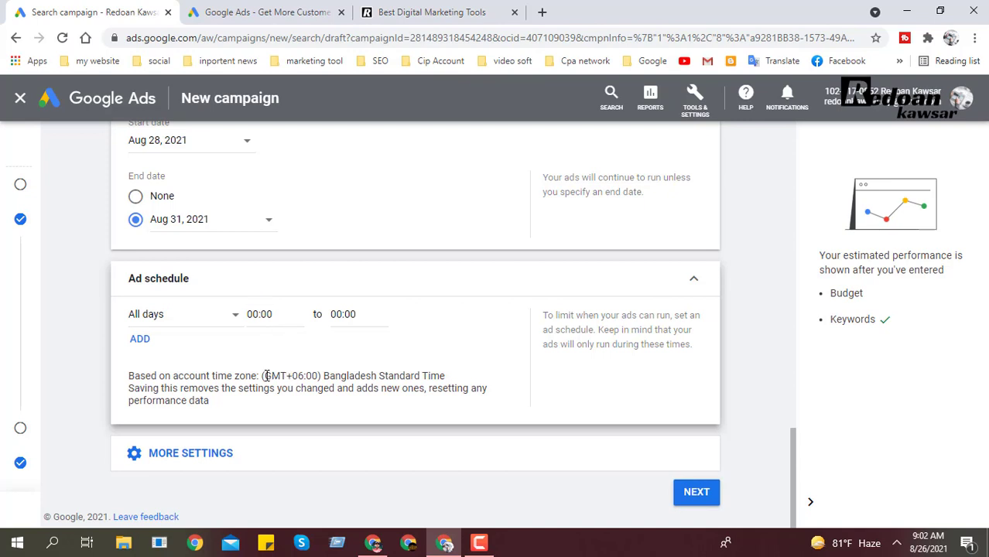
drag(264, 377, 445, 377)
drag(173, 376, 447, 380)
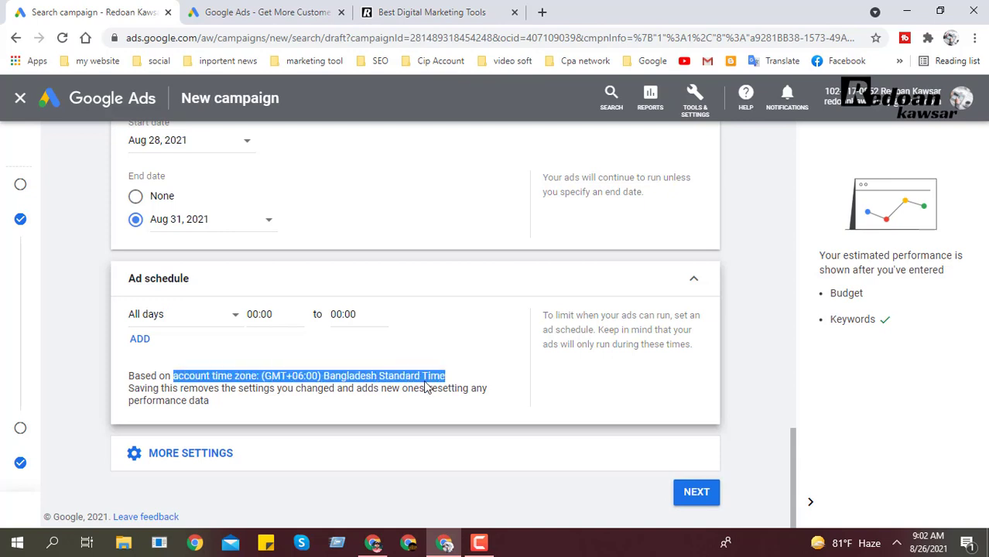
click(165, 398)
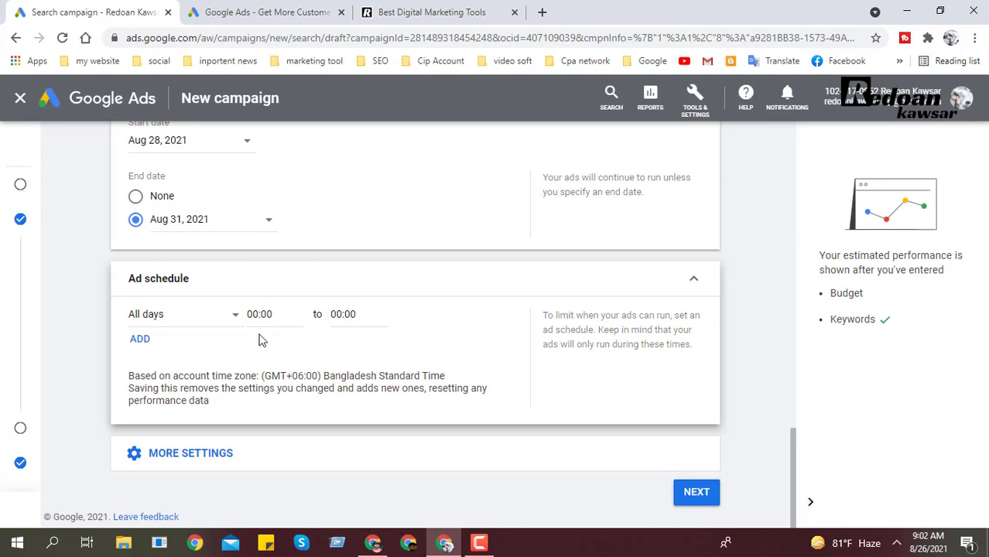
click(141, 315)
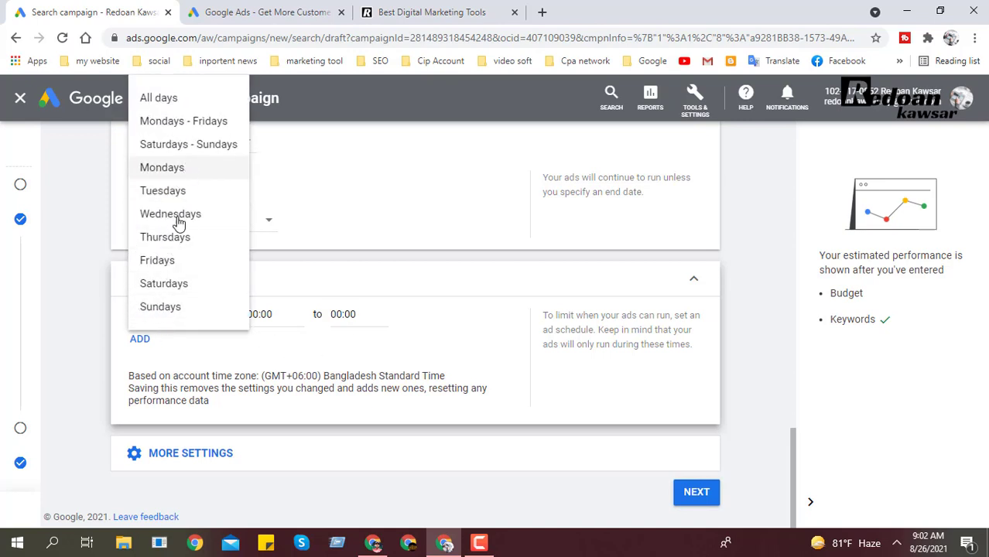
click(180, 240)
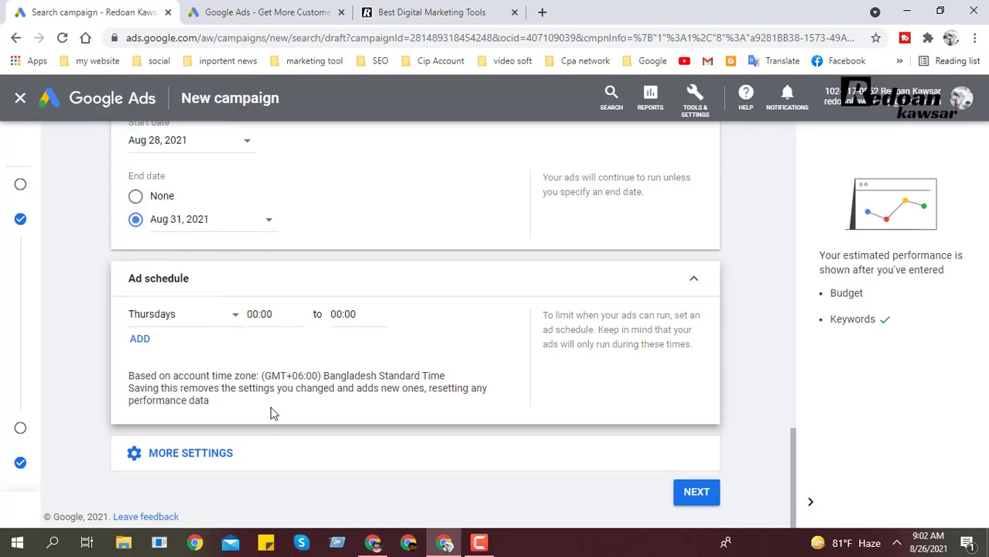
Set the Thursdays ad schedule to run from 07:00 to 12:00
click(256, 315)
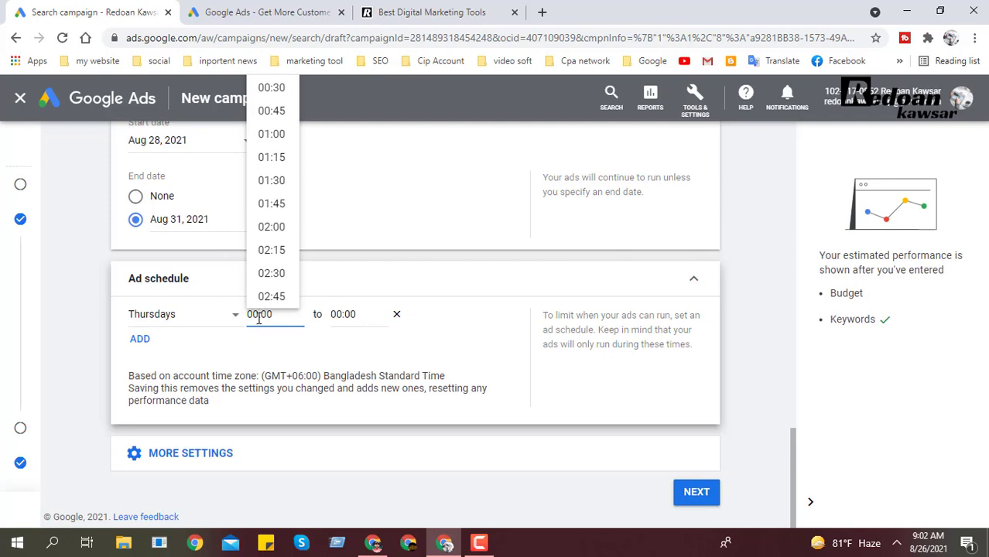
key(BackSpace)
text(7)
click(344, 317)
key(BackSpace)
key(BackSpace)
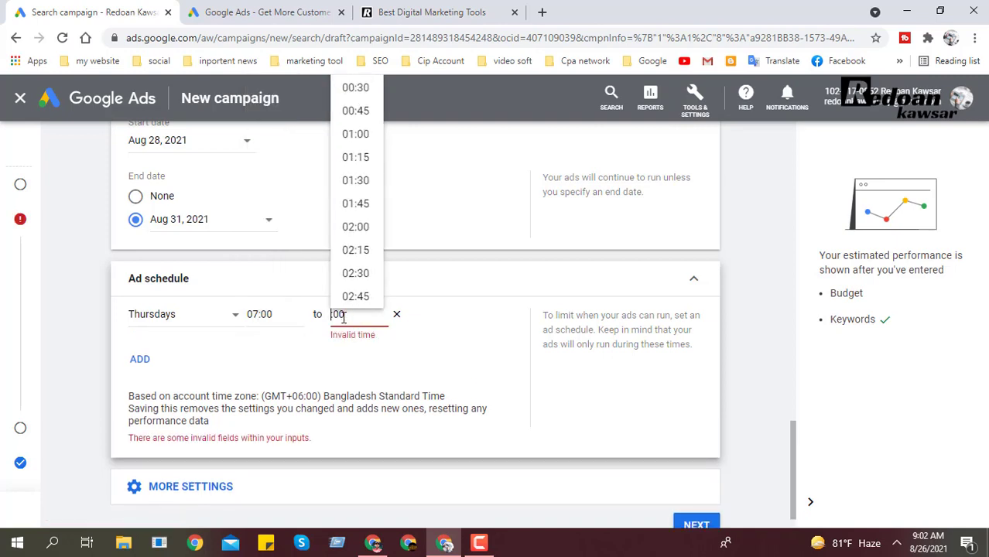
text(12)
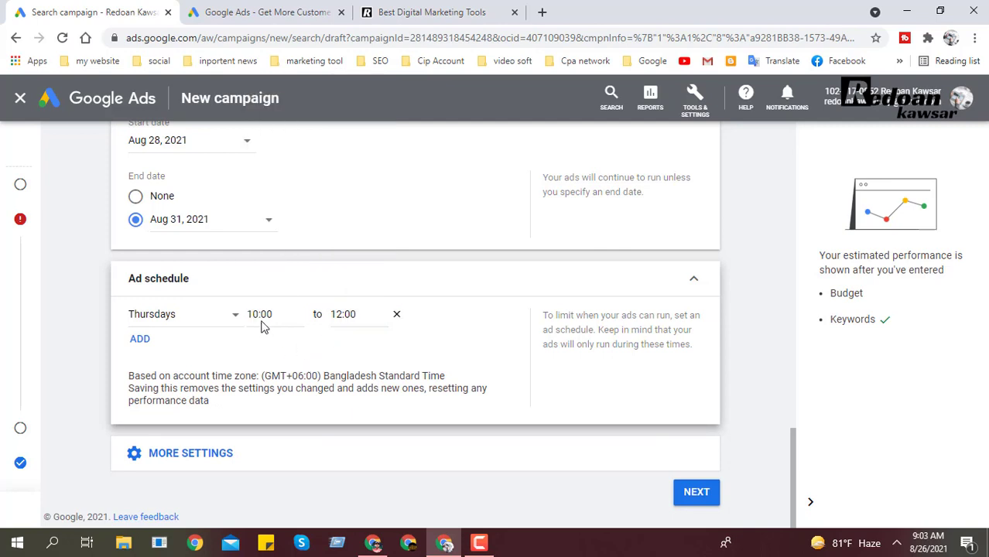
Choose 10:00 as the start time of the Thursdays ad schedule
click(284, 308)
scroll(280, 226, up, 10)
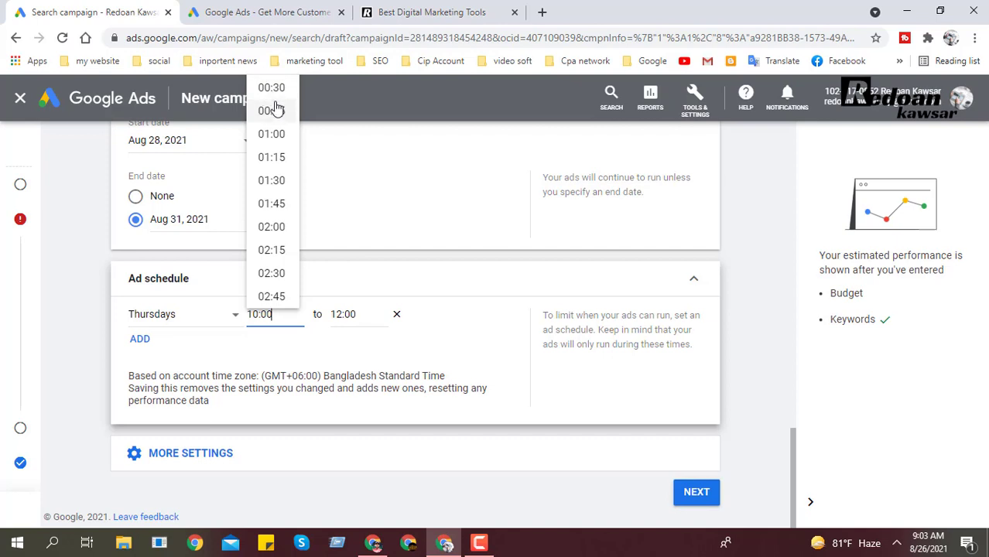
scroll(279, 282, down, 2)
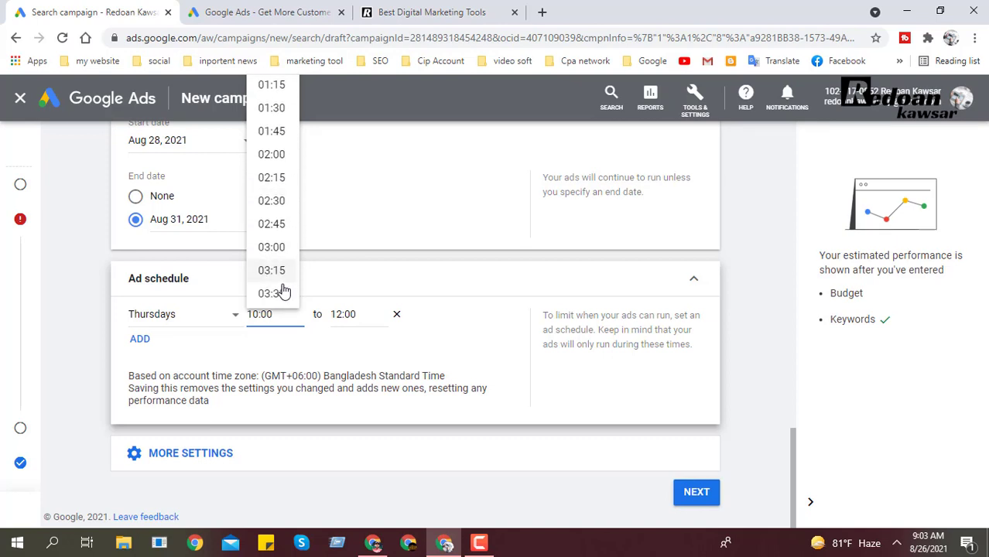
scroll(284, 284, down, 5)
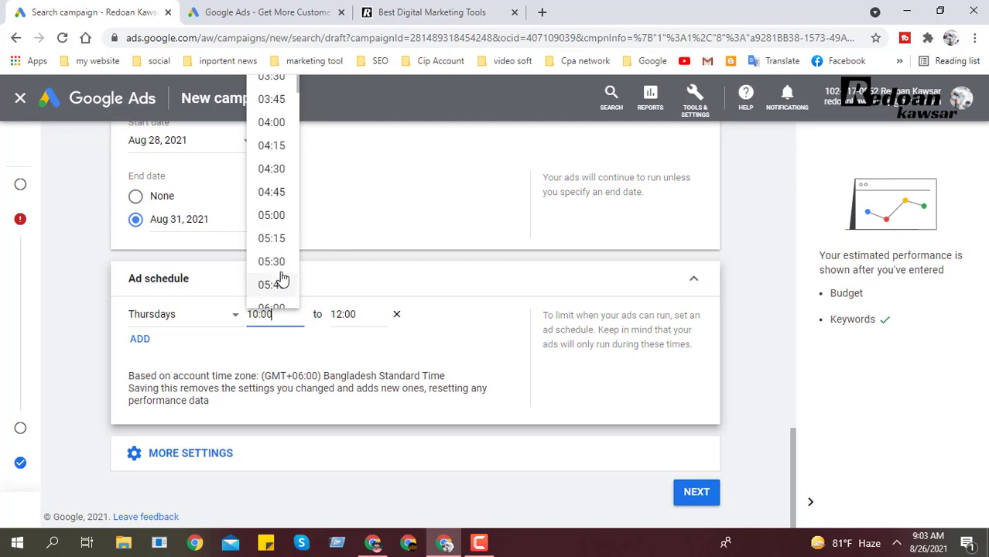
scroll(282, 275, down, 2)
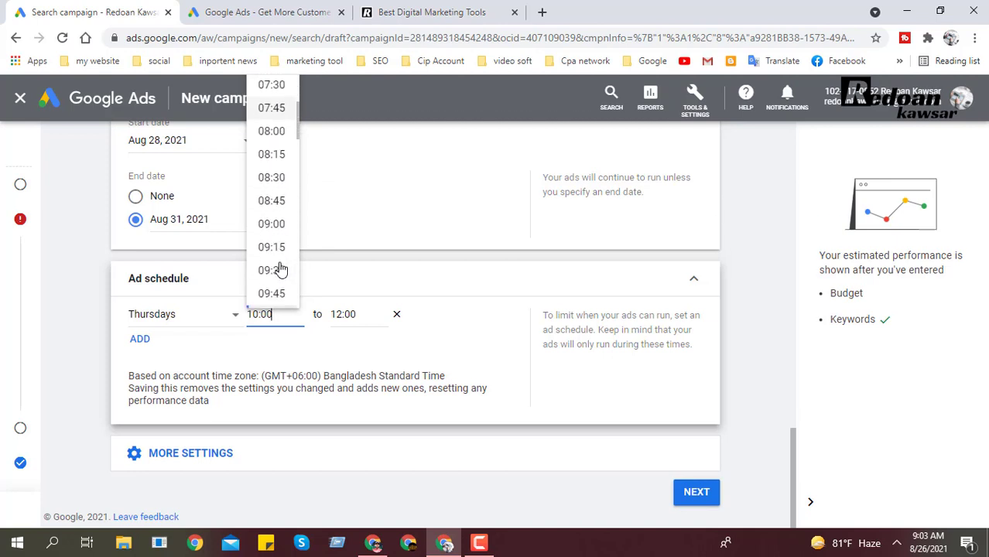
scroll(280, 240, down, 1)
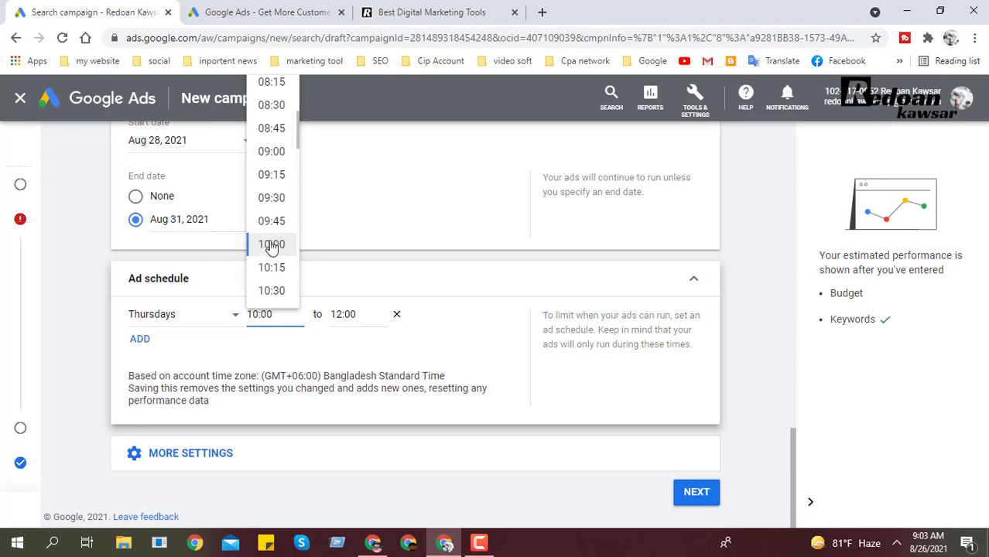
click(271, 246)
Look through the available end times for the Thursdays ad schedule, keeping 12:00
click(355, 310)
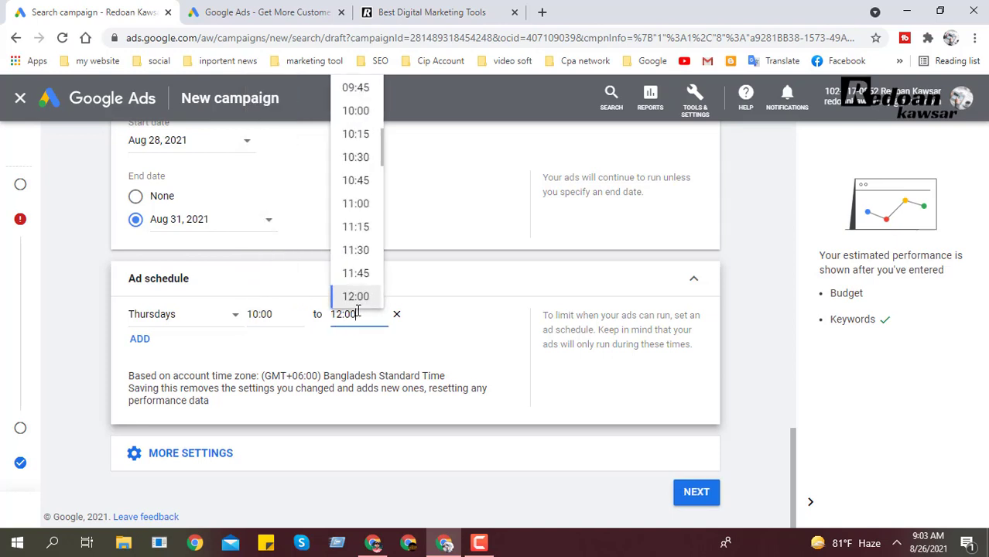
scroll(358, 256, down, 13)
scroll(360, 288, down, 1)
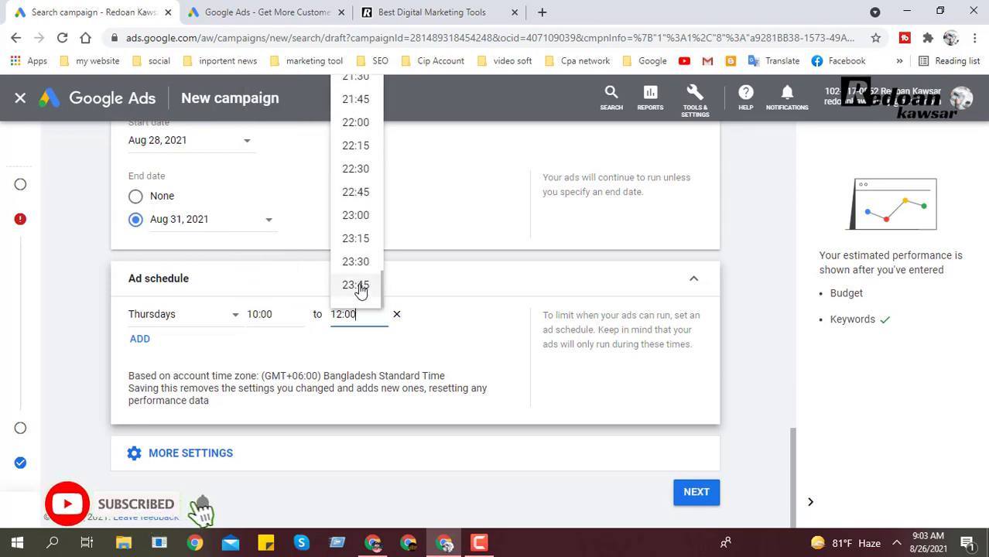
scroll(359, 294, up, 8)
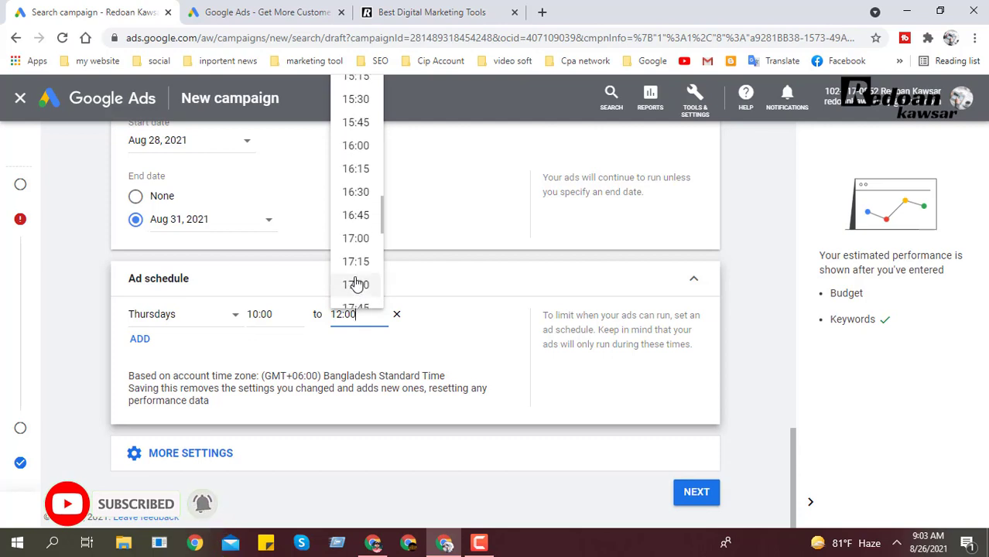
scroll(358, 256, up, 3)
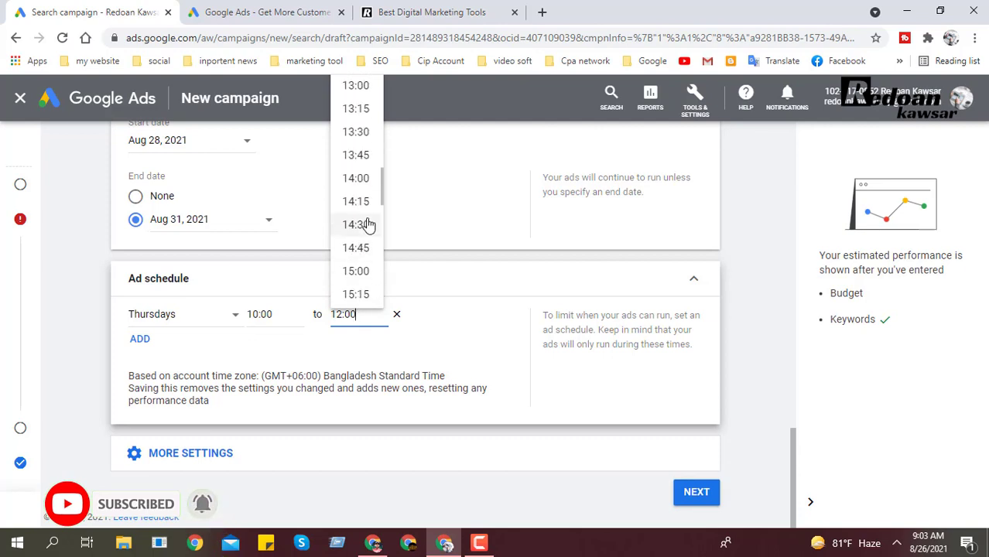
scroll(364, 232, up, 2)
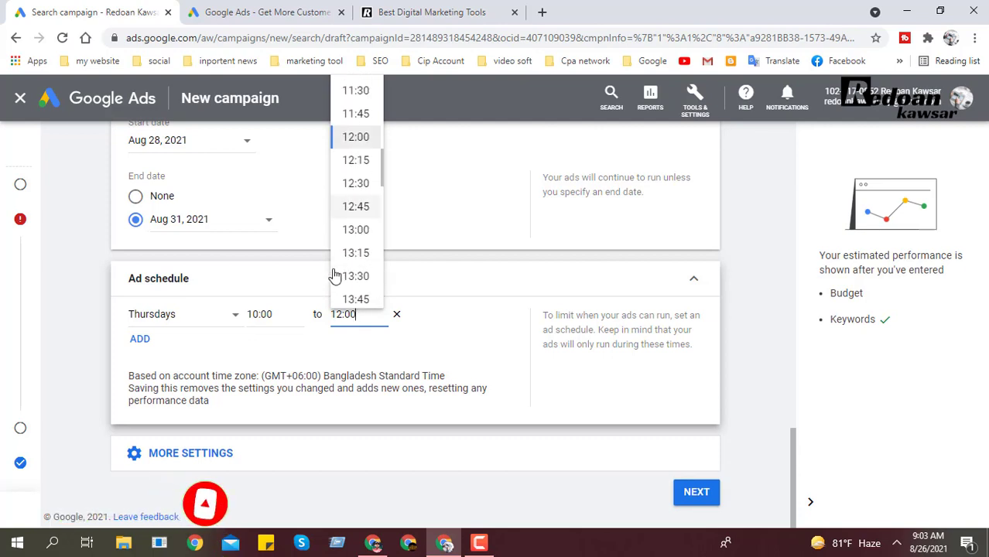
click(446, 333)
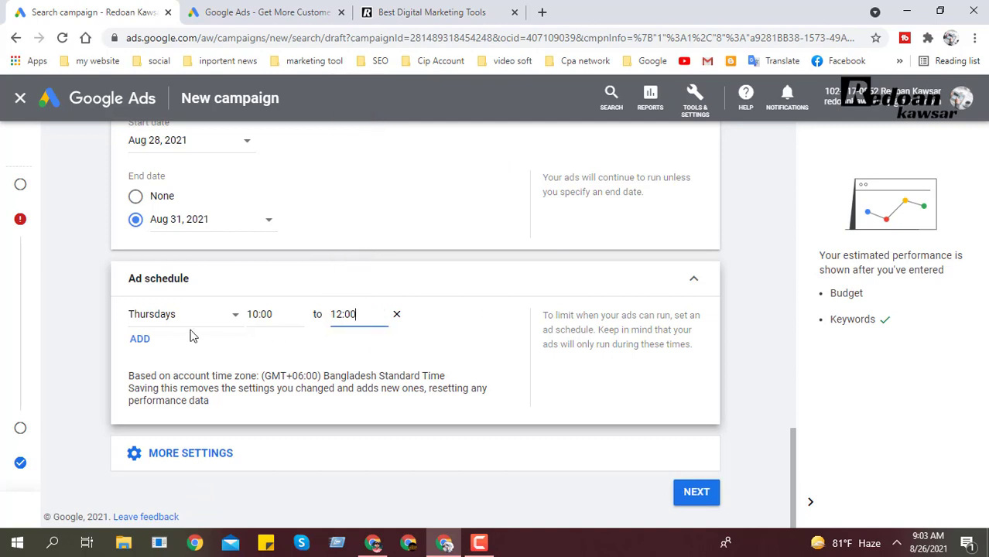
Add a second ad schedule entry for Fridays with a start time of 12:00
click(149, 342)
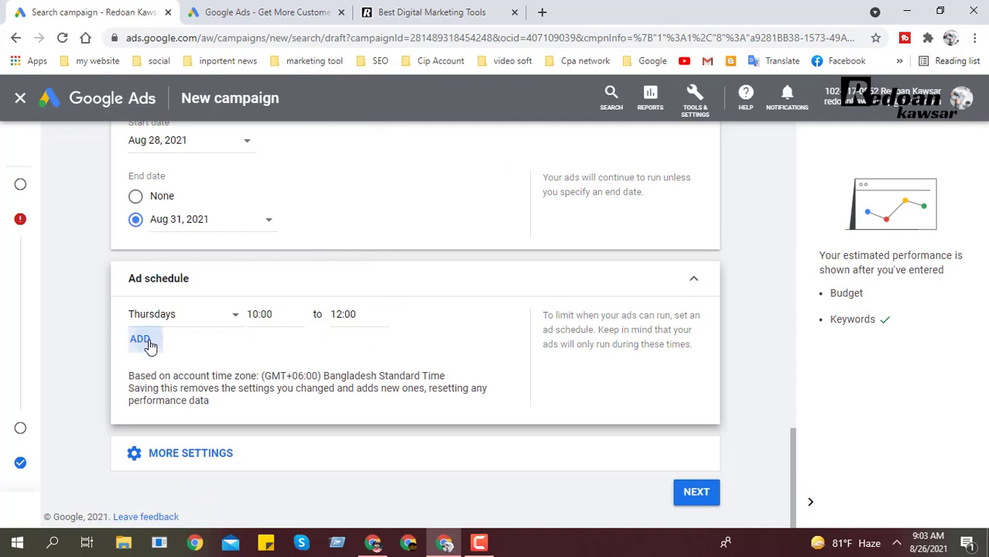
click(176, 338)
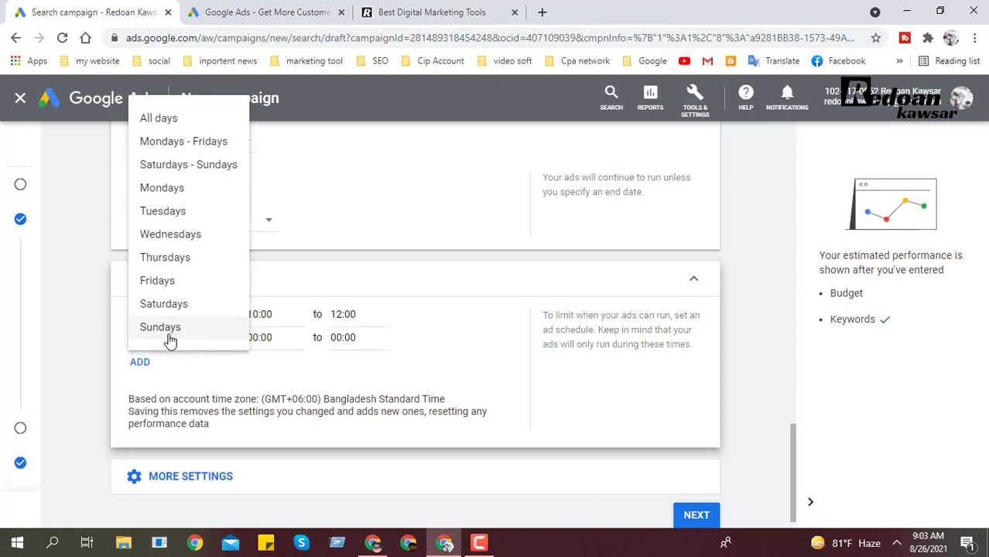
click(170, 281)
click(267, 344)
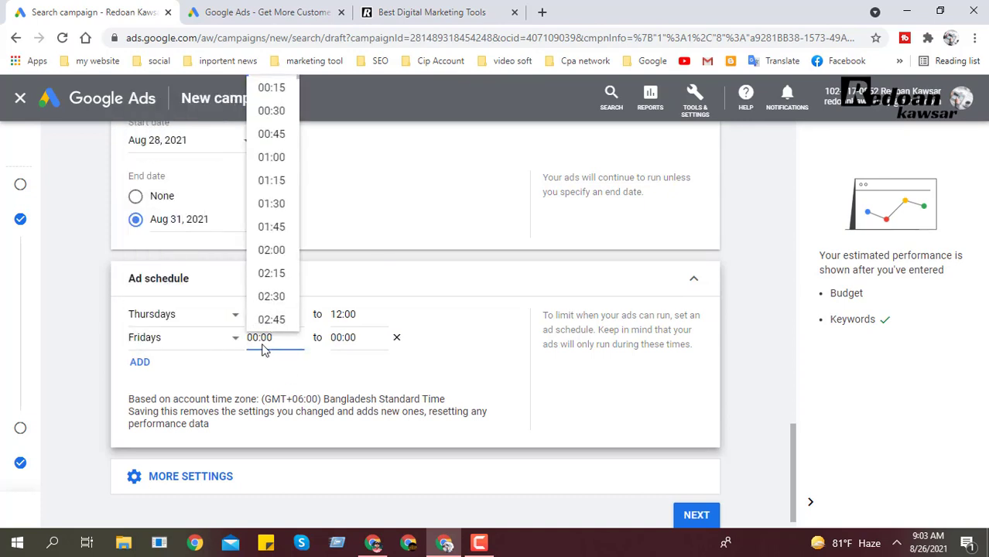
click(261, 349)
click(259, 342)
key(BackSpace)
key(BackSpace)
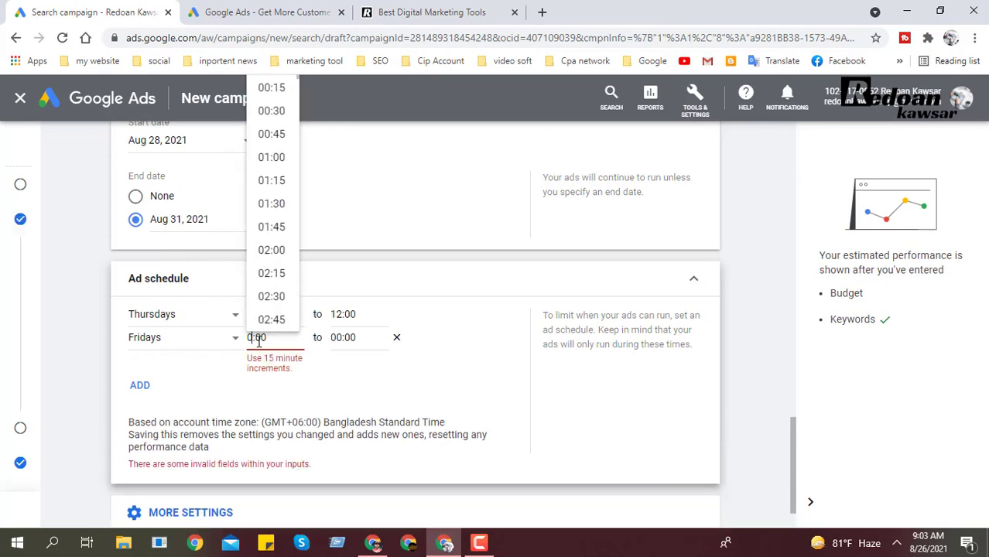
text(12)
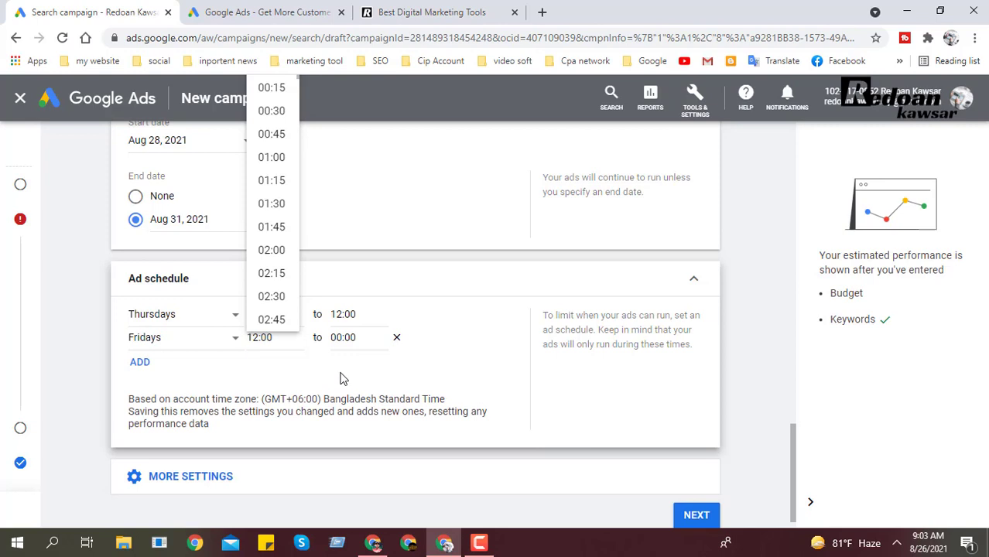
Set the end time of the Fridays ad schedule to 08:00
click(342, 337)
click(347, 338)
scroll(367, 321, down, 3)
scroll(367, 321, down, 3)
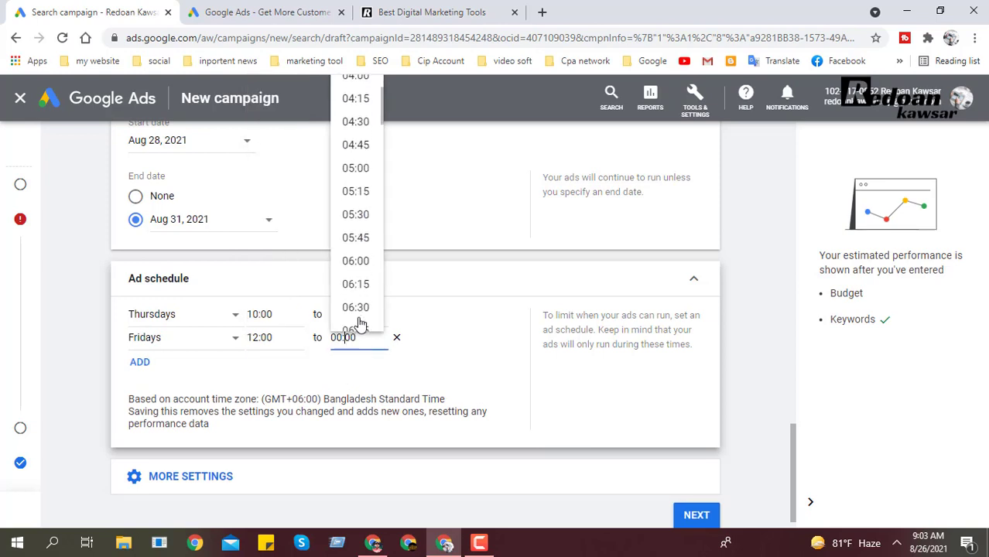
scroll(356, 322, down, 2)
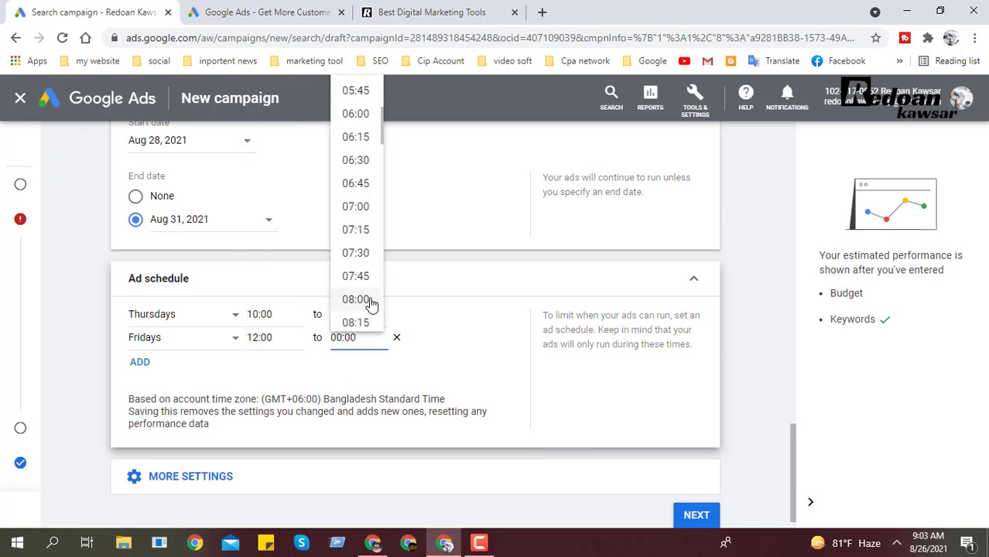
click(356, 300)
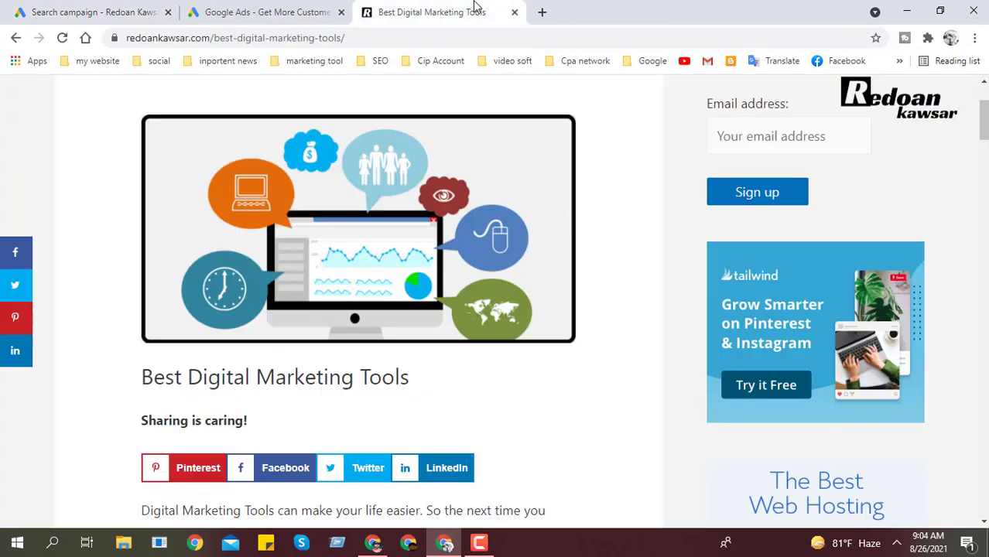
click(477, 9)
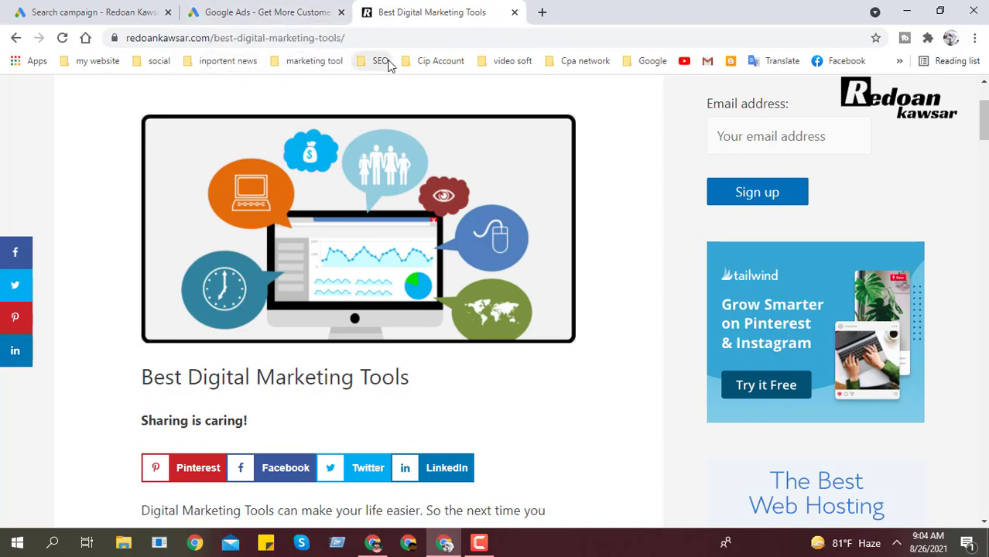
click(258, 9)
click(88, 9)
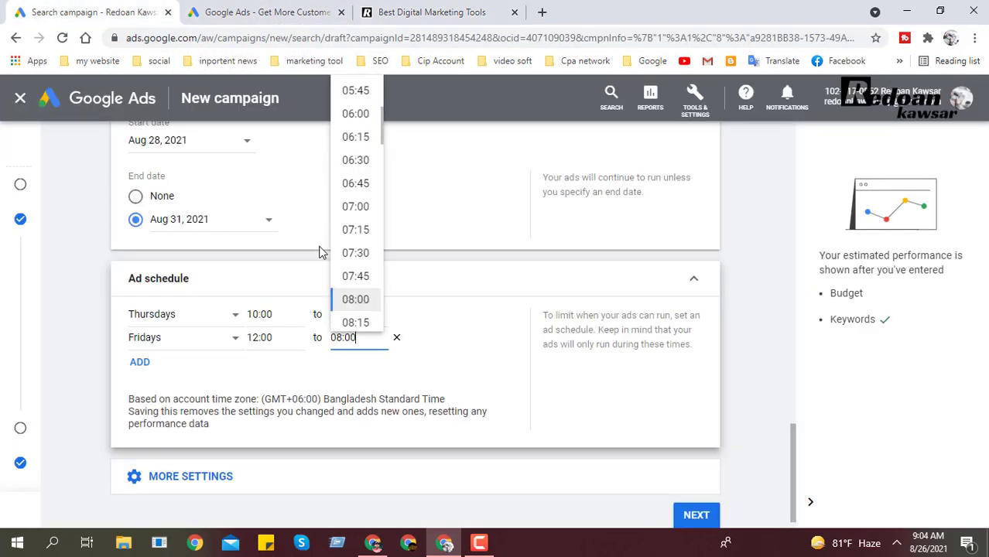
click(442, 353)
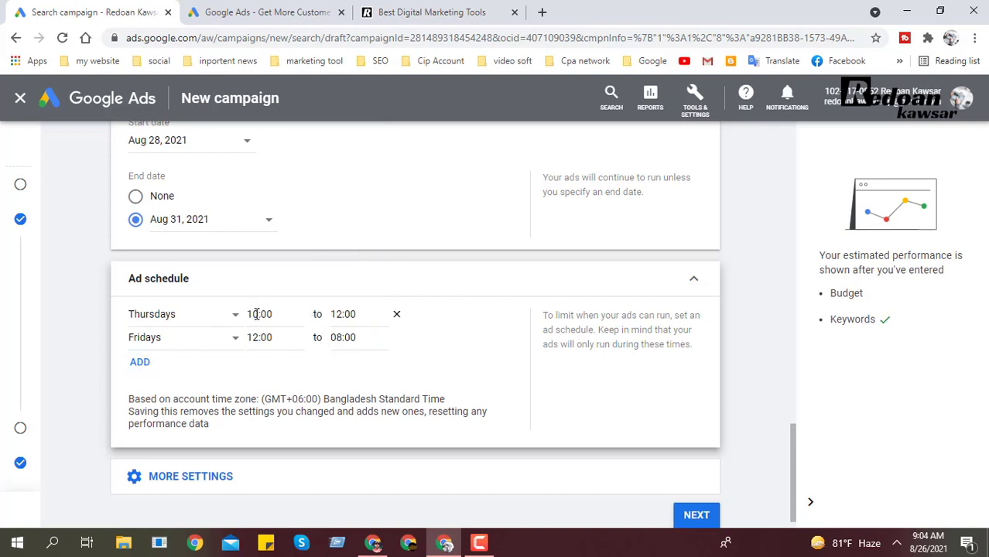
click(358, 314)
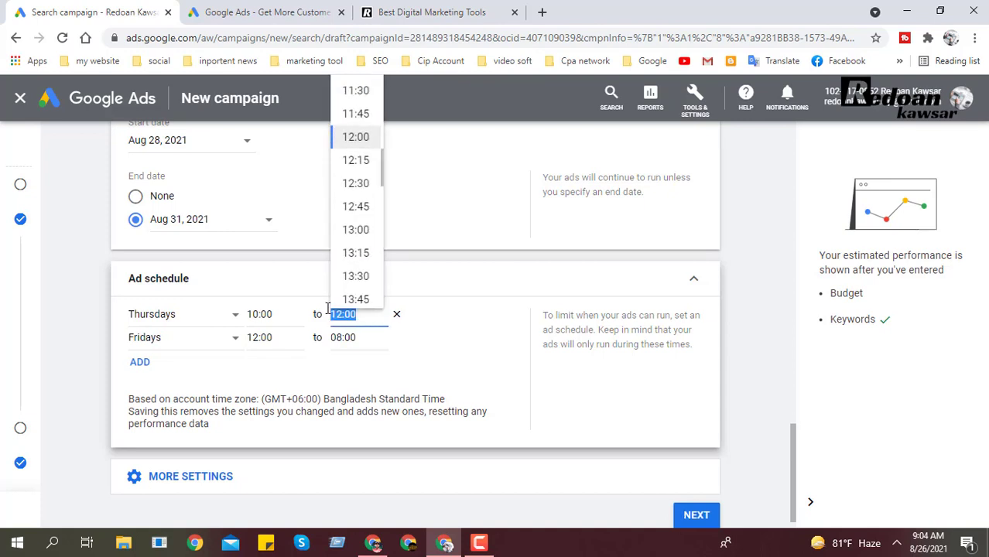
click(372, 314)
drag(361, 314, 336, 313)
click(371, 317)
drag(364, 316, 329, 316)
Set the start time of the Thursdays ad schedule to 12:00
click(261, 318)
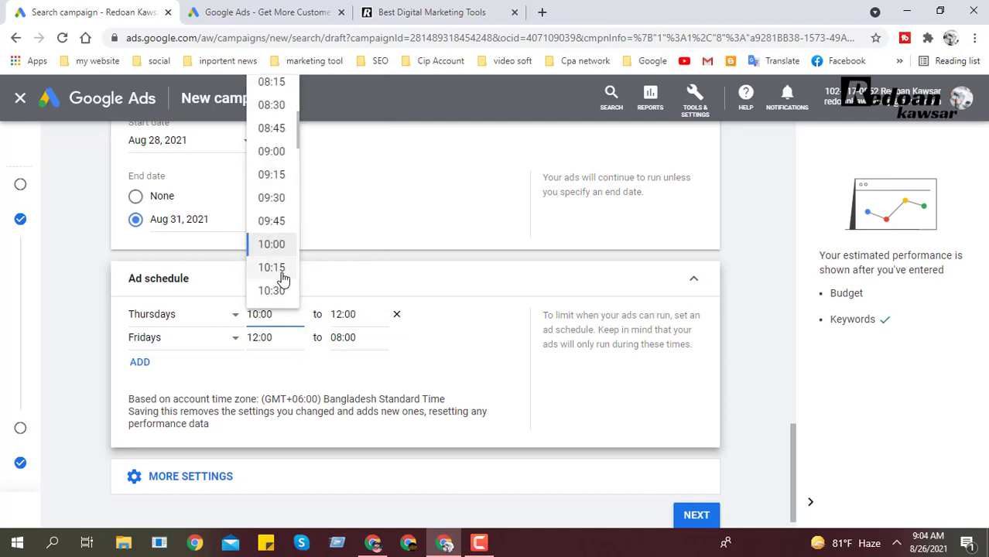
scroll(278, 277, down, 5)
scroll(275, 279, up, 2)
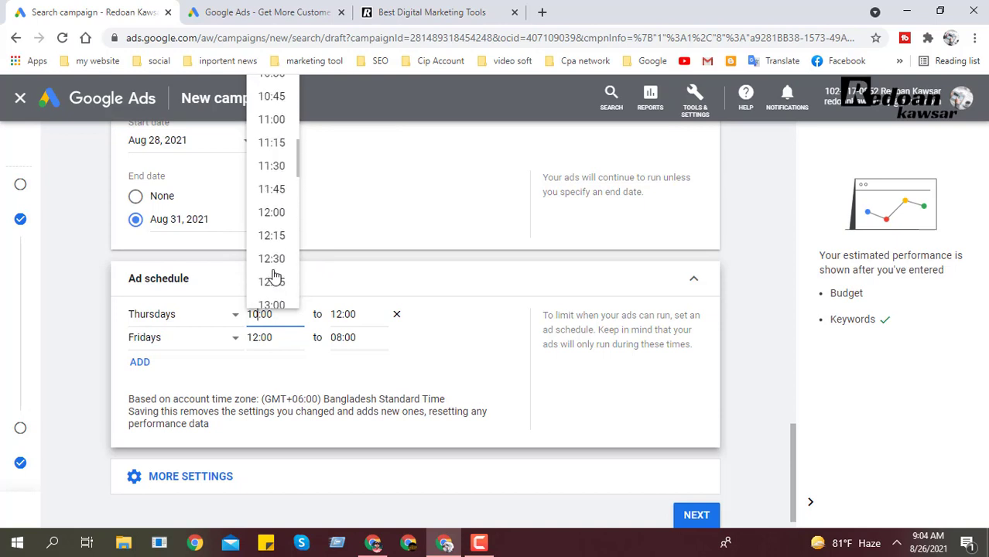
click(272, 217)
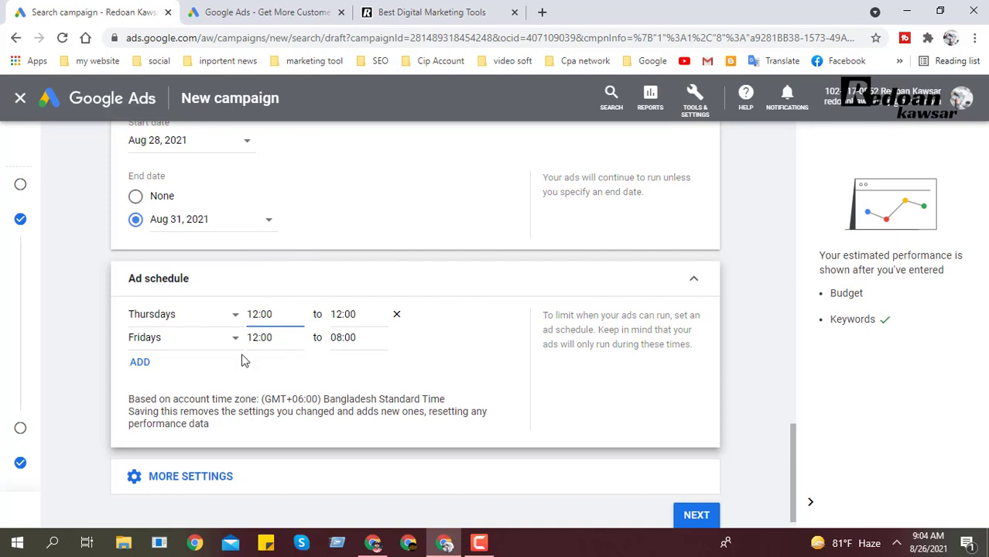
Review the Thursdays end-time options and the account time zone and saving note below the ad schedule
click(363, 313)
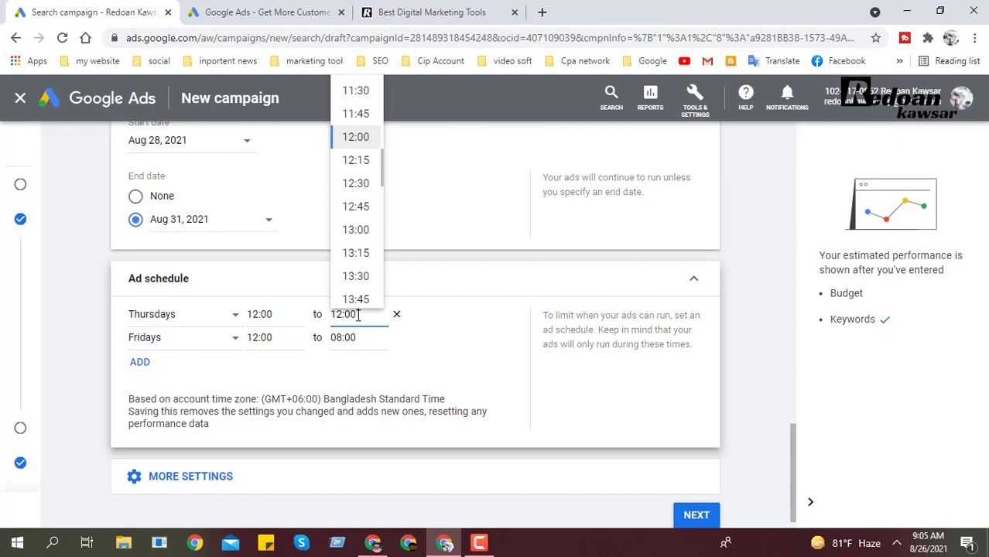
click(489, 287)
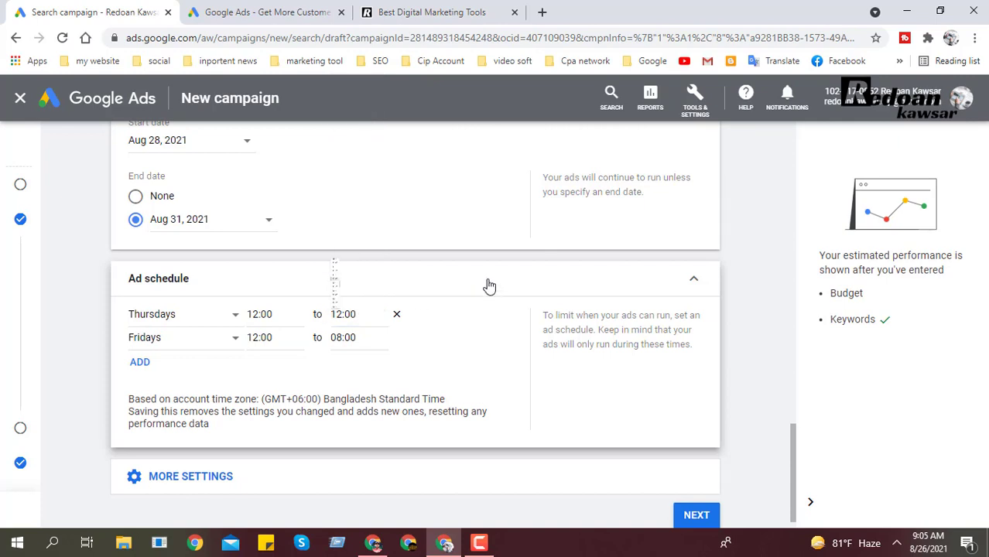
click(488, 286)
click(302, 410)
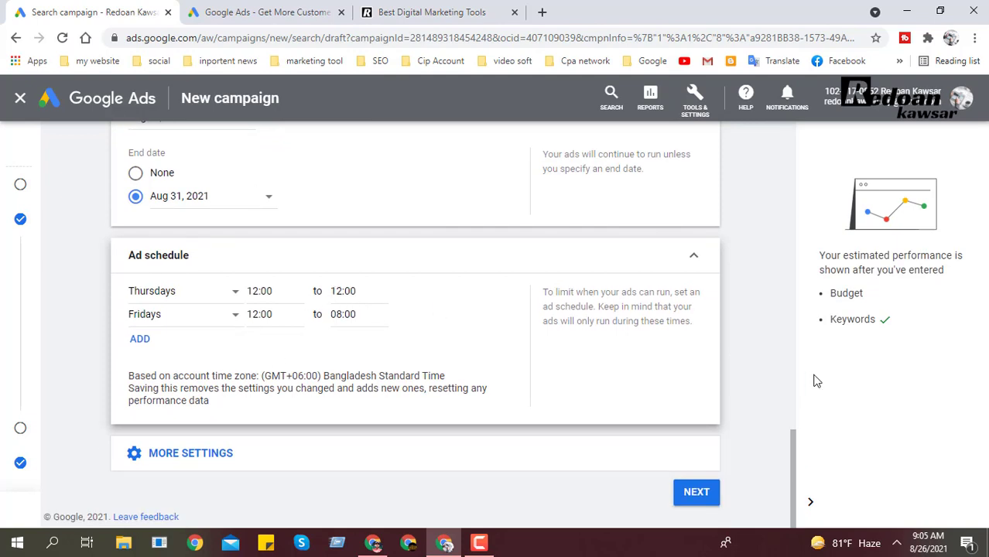
drag(161, 379, 361, 379)
drag(243, 388, 378, 389)
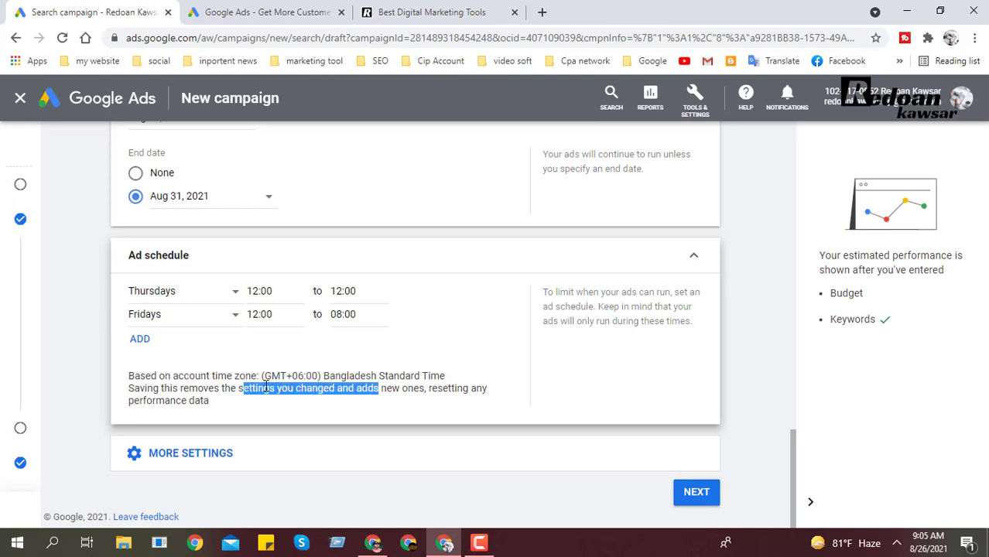
click(233, 380)
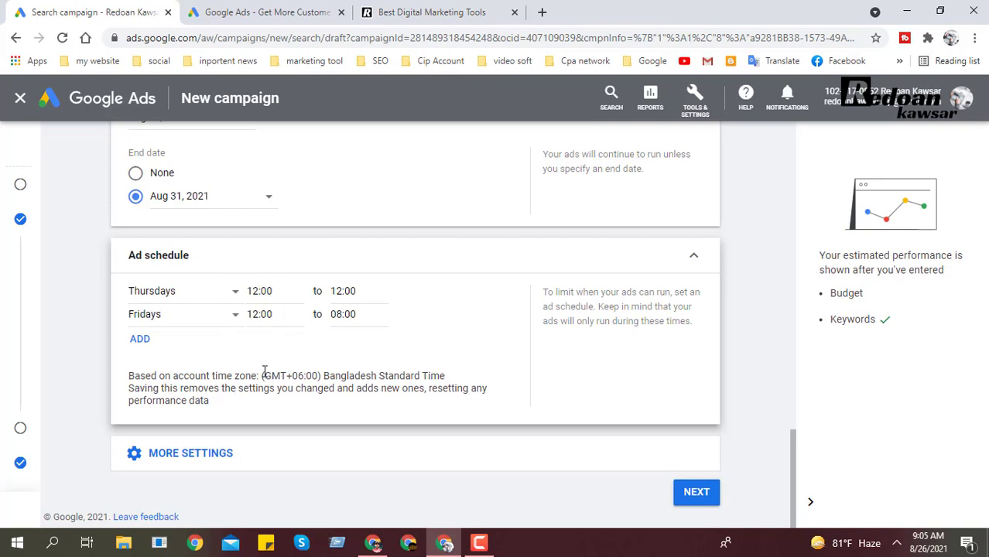
drag(264, 376, 478, 383)
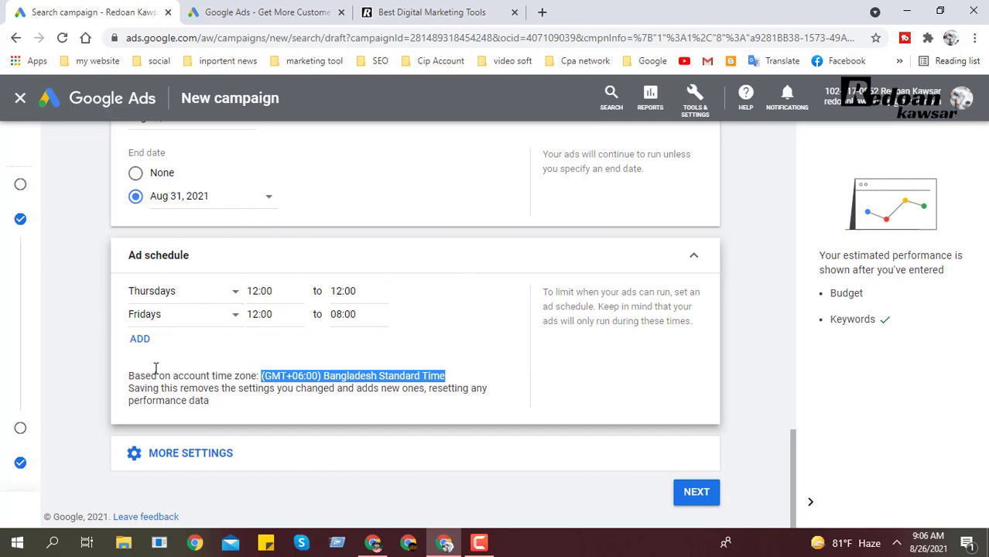
Add a third ad schedule entry for All days with a start time of 08:00
click(139, 339)
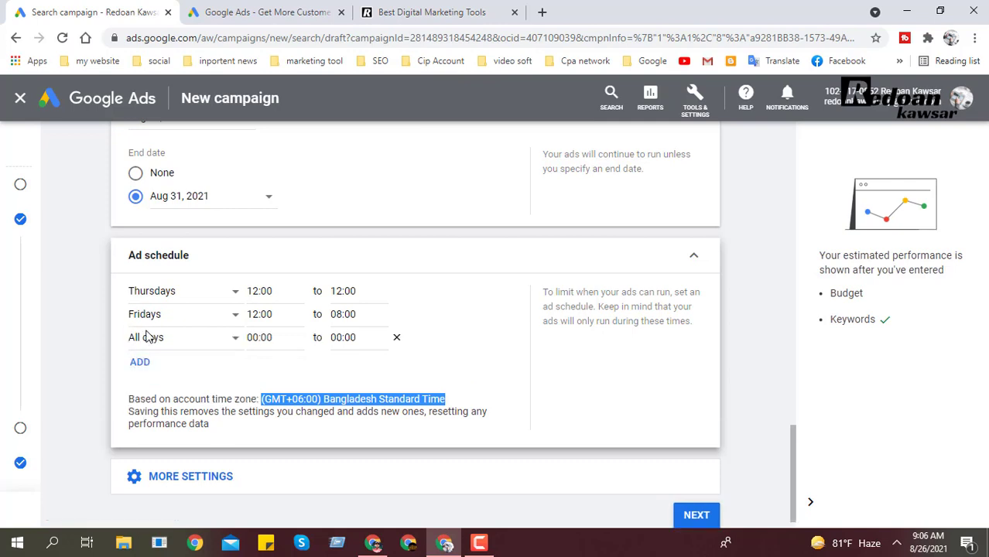
click(145, 343)
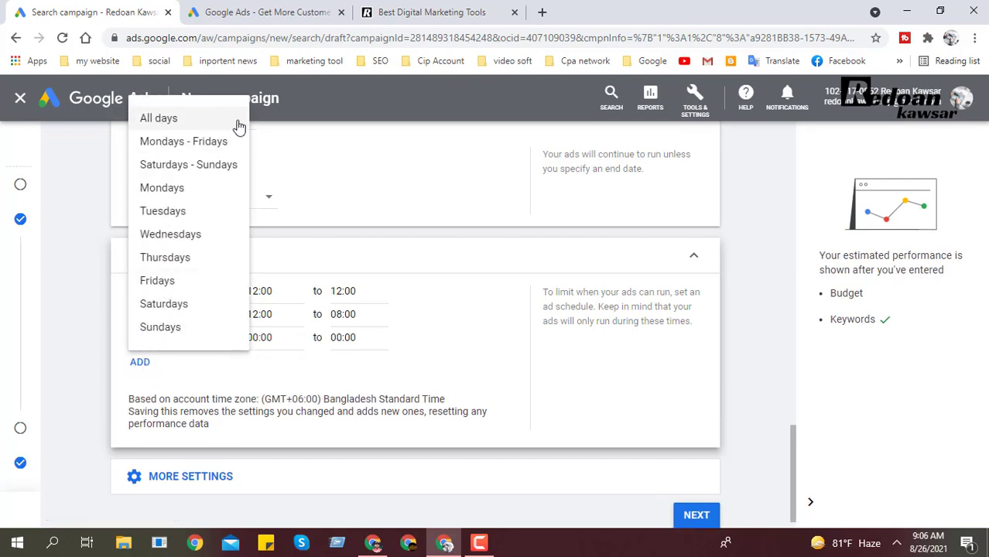
click(152, 124)
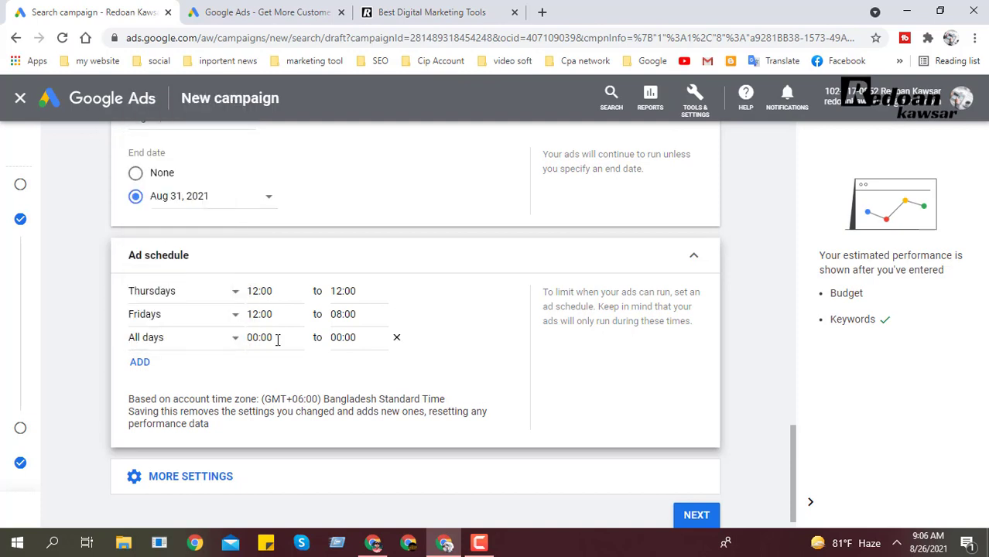
click(259, 339)
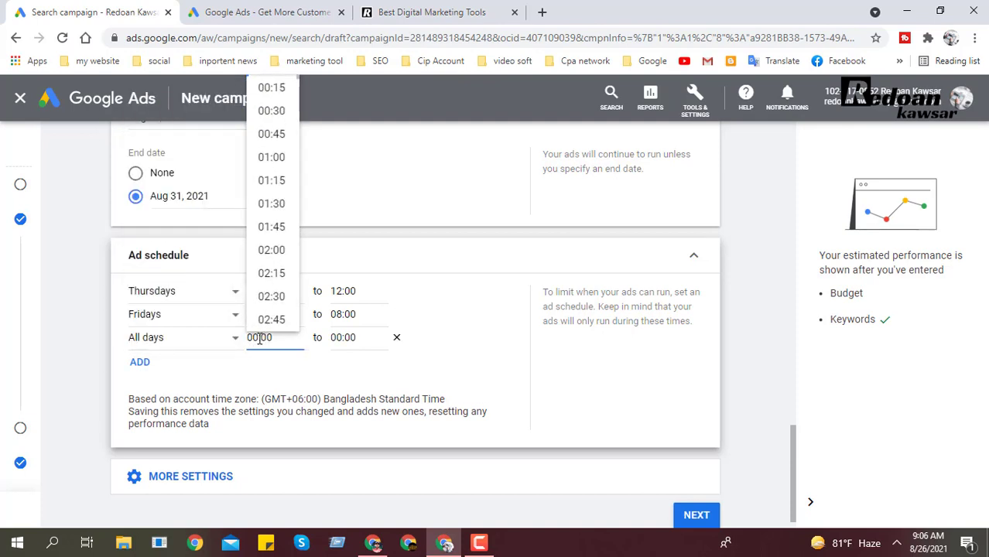
key(BackSpace)
key(BackSpace)
key(BackSpace)
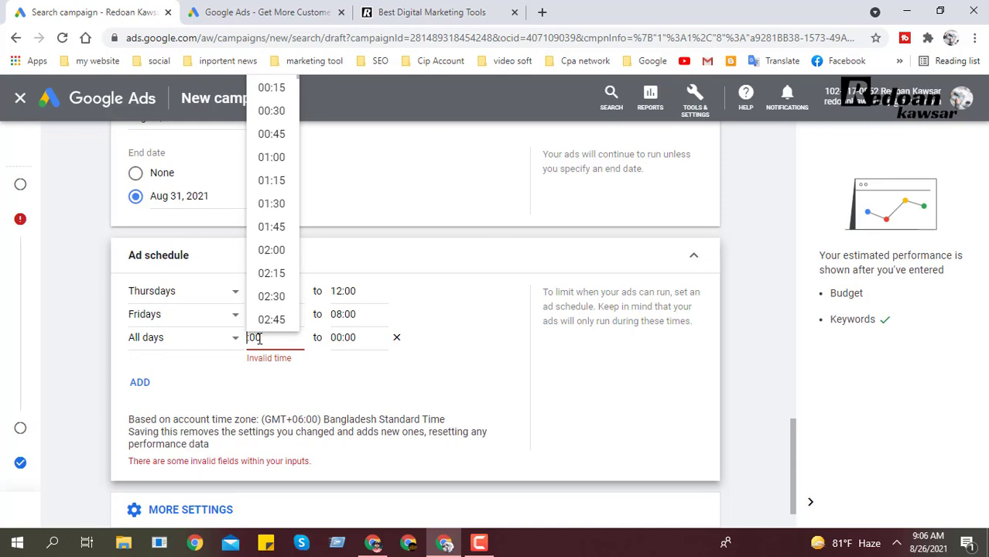
text(8:)
Set the end time of the third ad schedule entry, for All days, to 08:00
click(343, 341)
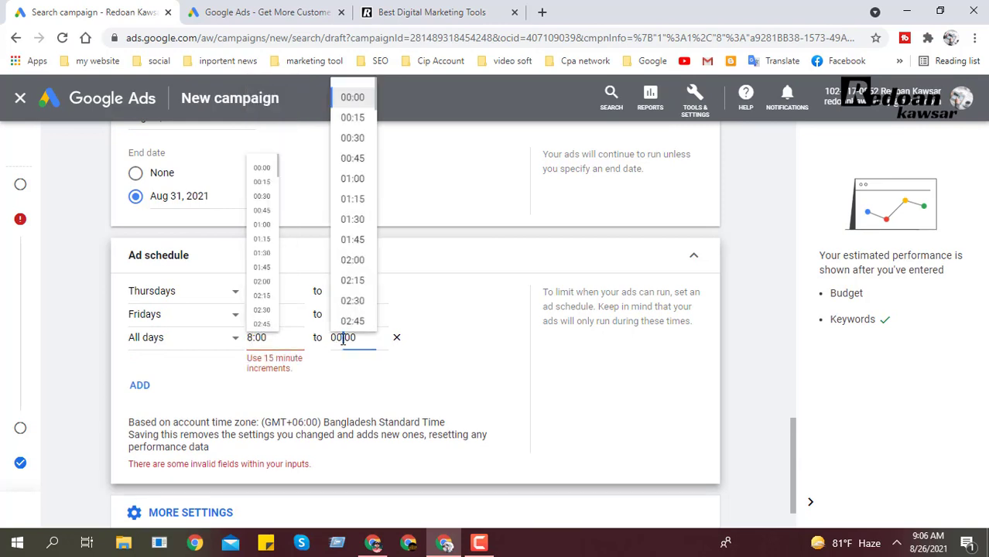
key(BackSpace)
key(BackSpace)
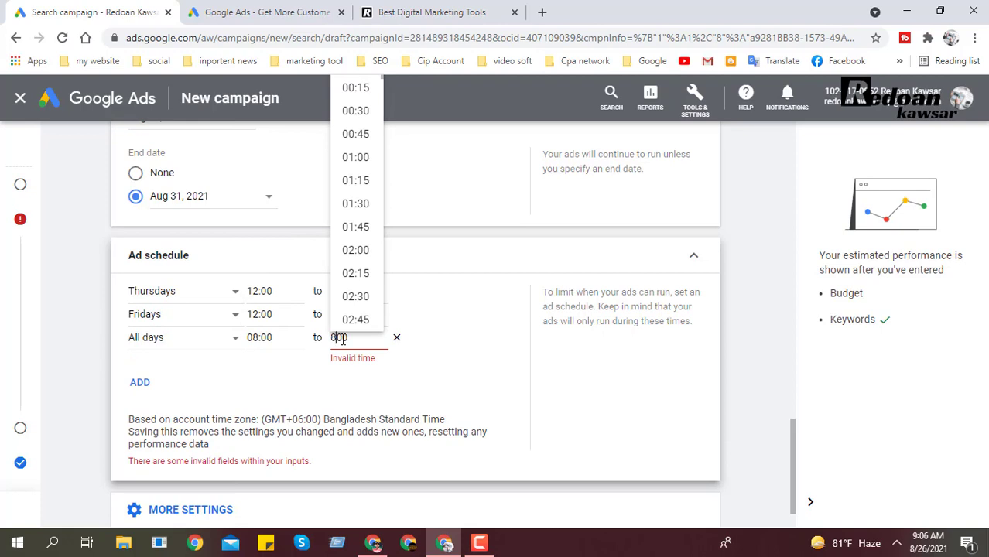
click(295, 395)
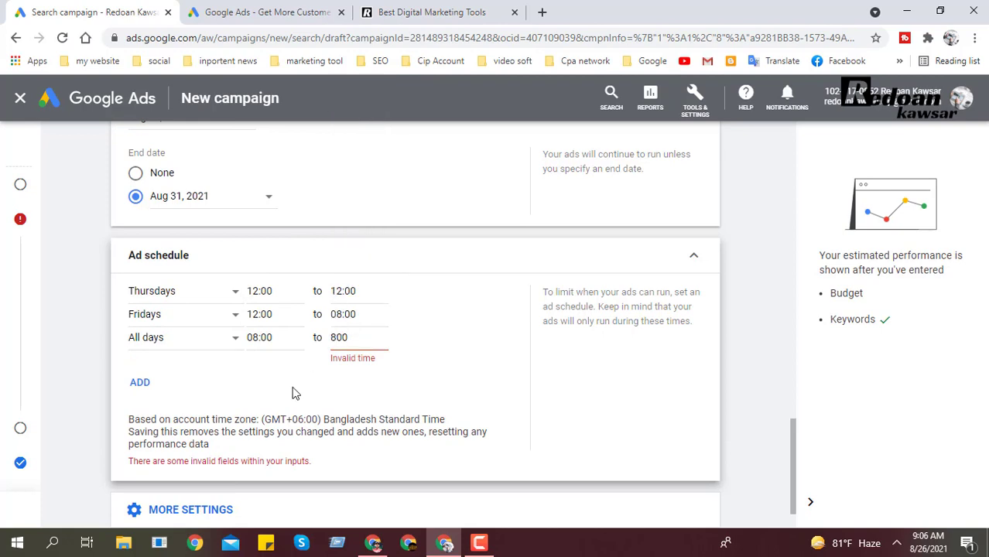
click(339, 344)
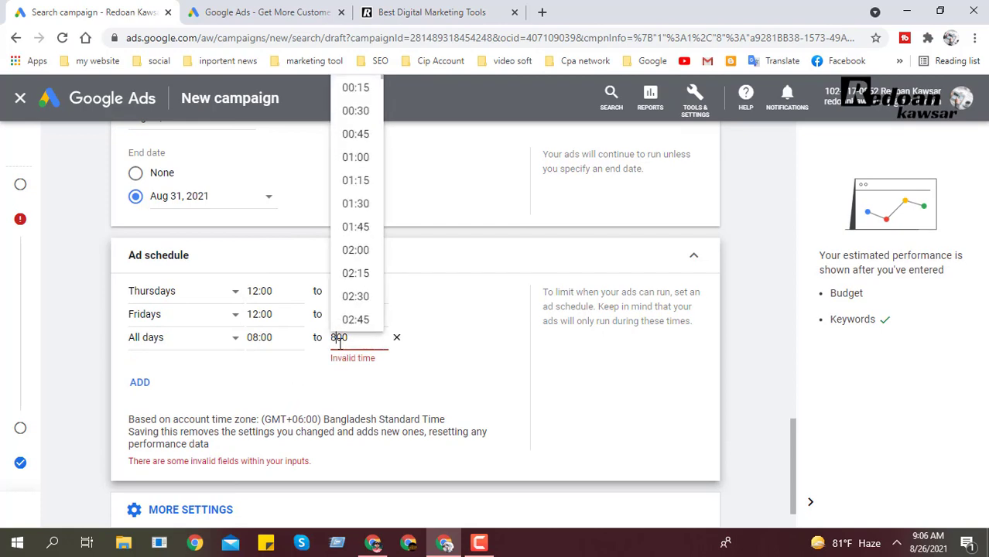
text(:)
click(322, 357)
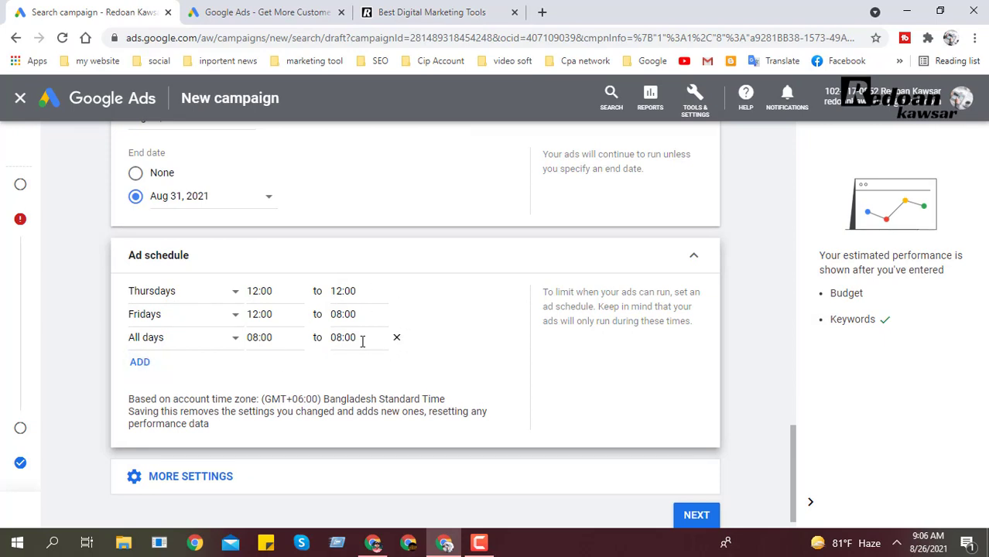
Add a fourth ad schedule entry and look through its day options, leaving it on All days
click(142, 365)
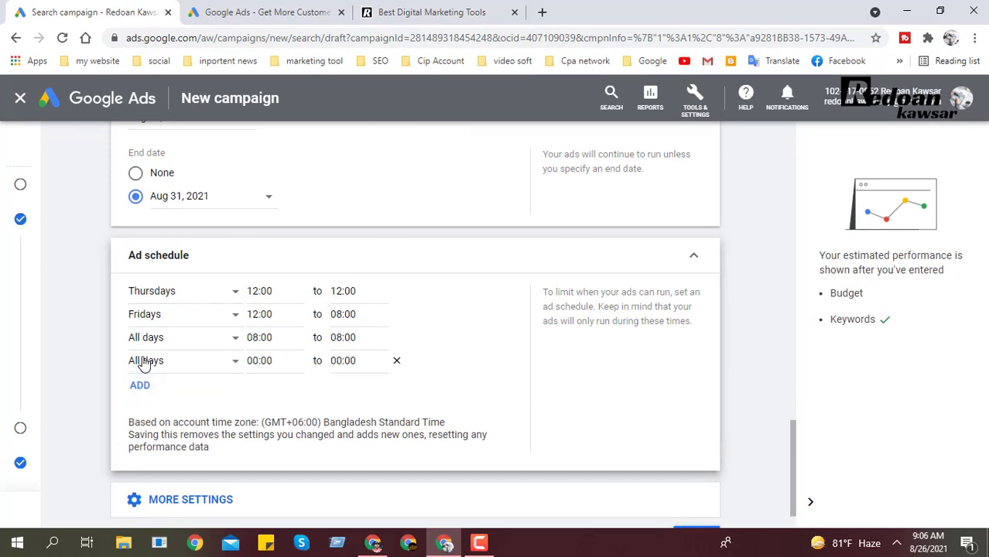
click(190, 362)
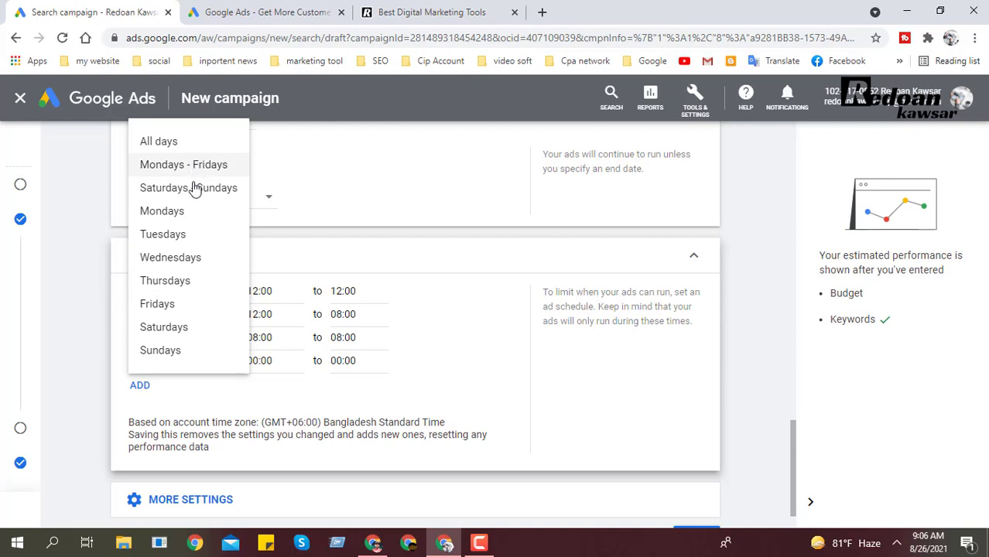
click(504, 374)
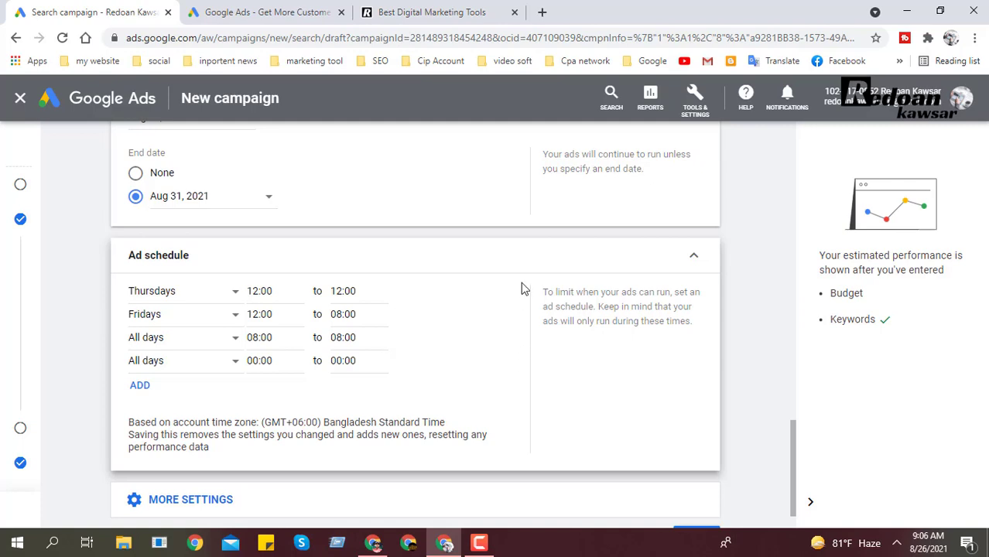
Search Google for "digital marketing" in a new browser tab
click(542, 12)
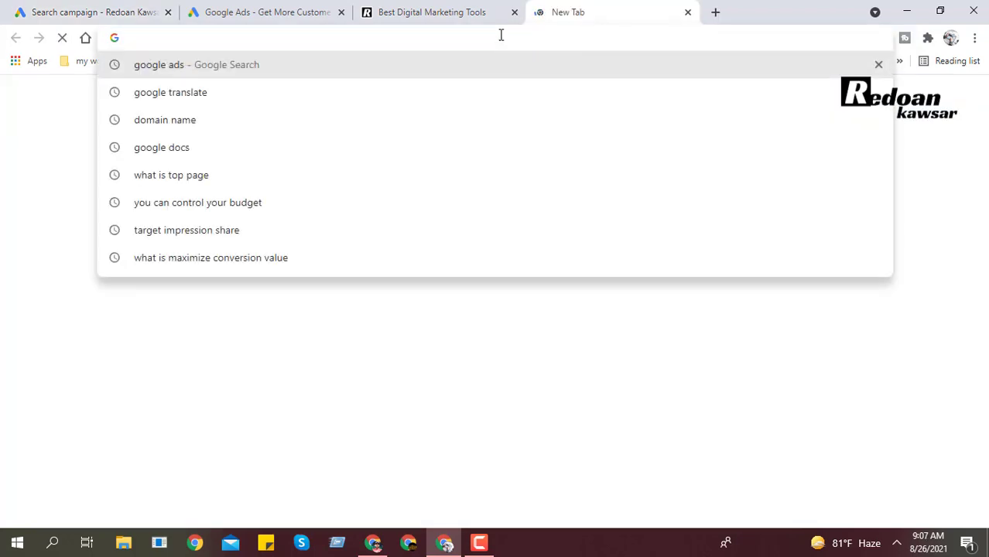
text(digi)
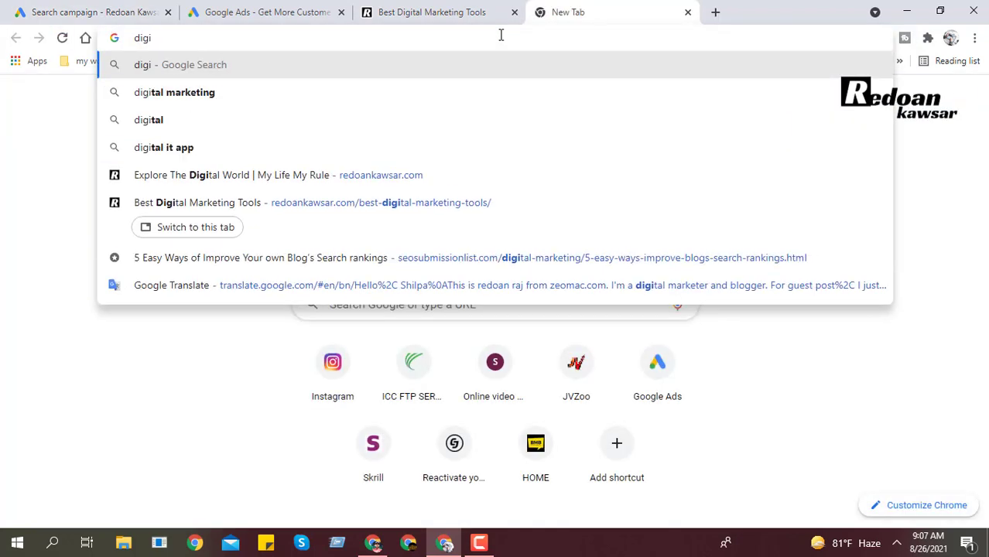
click(280, 97)
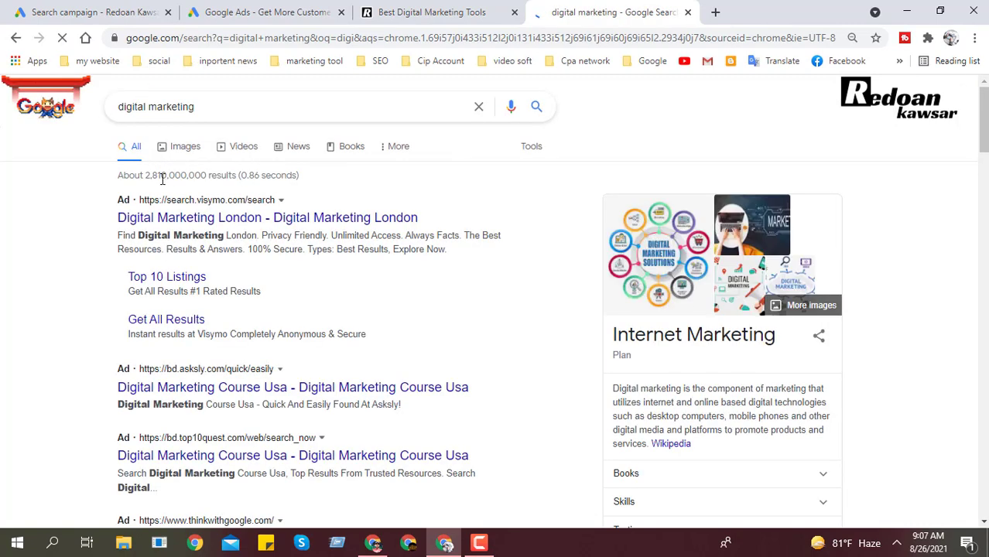
Highlight the line above the digital marketing search results that gives the result count and search time
drag(150, 177, 232, 178)
click(365, 183)
drag(150, 177, 316, 183)
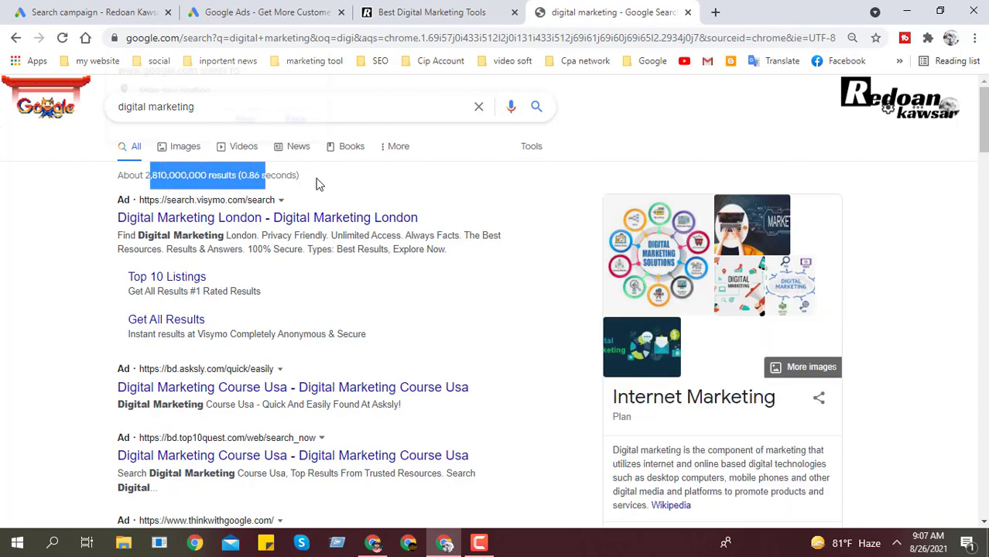
click(324, 61)
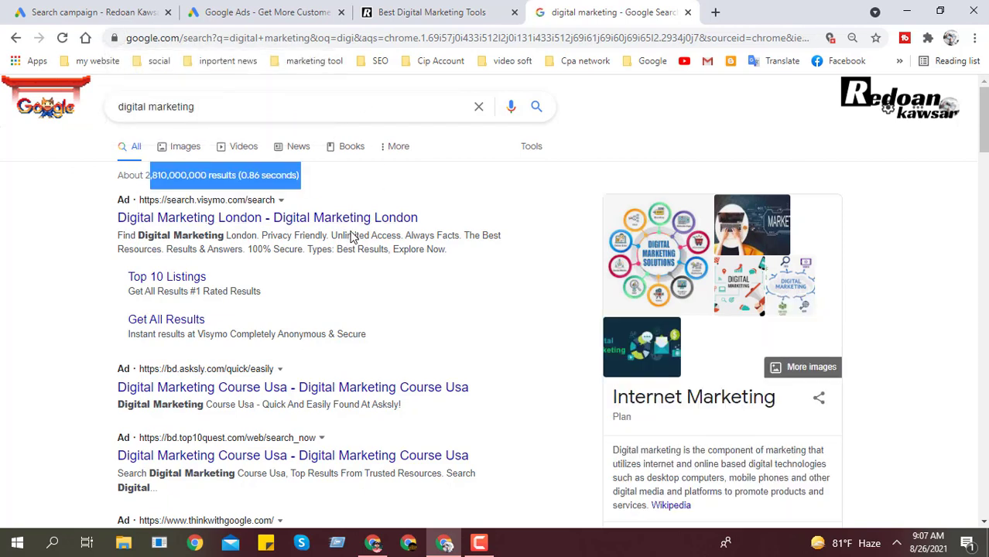
click(306, 180)
drag(306, 180, 104, 192)
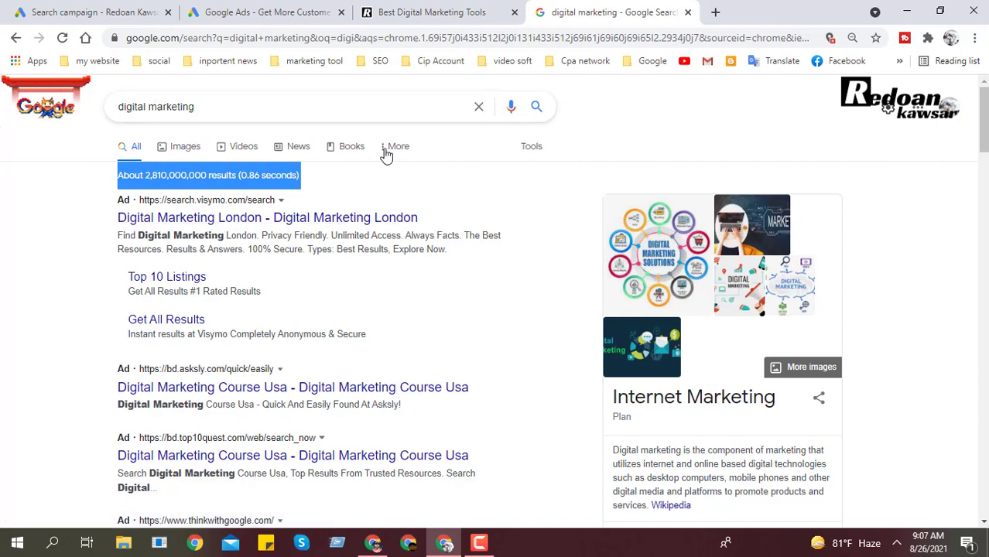
drag(310, 183, 106, 182)
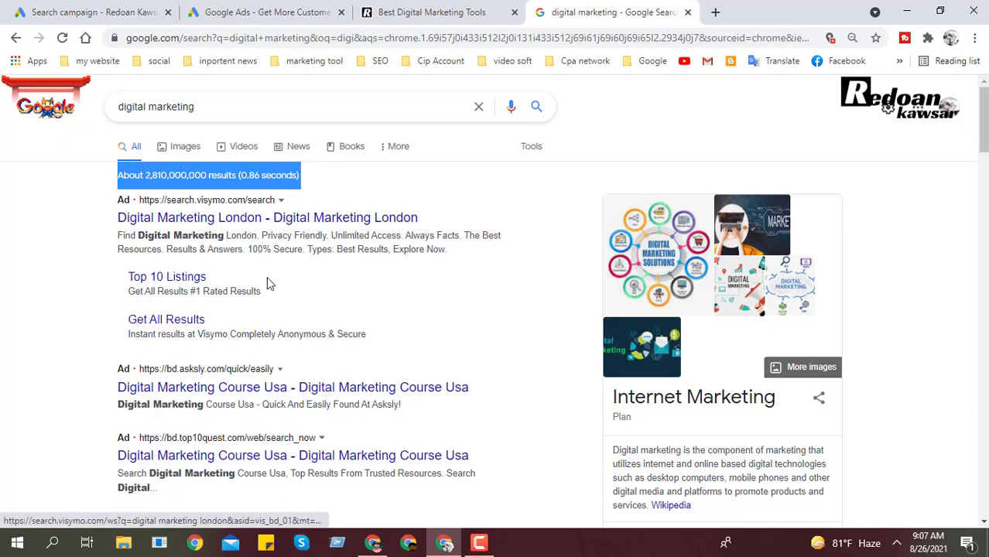
Return to the Google Ads campaign draft and review its start and end dates and the ad schedule entries
click(235, 9)
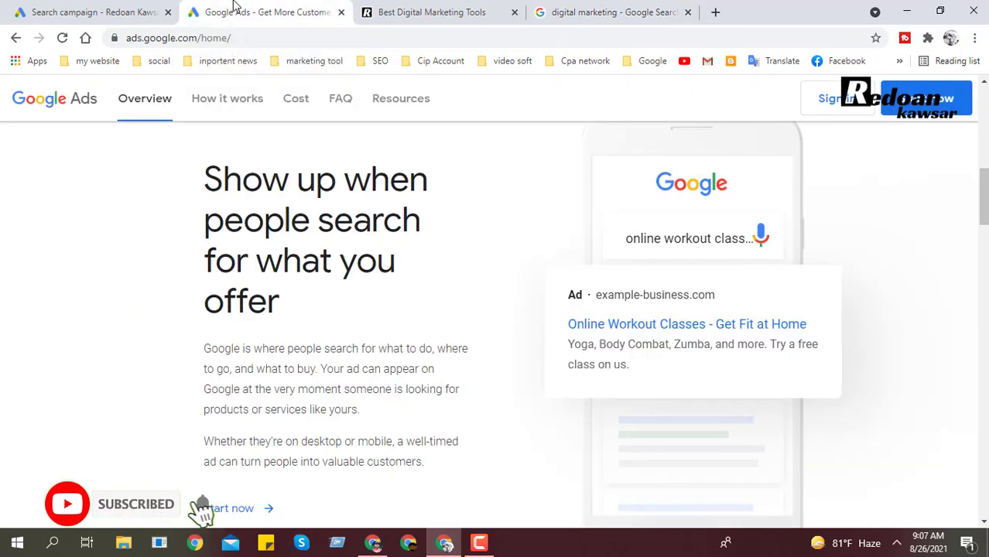
click(98, 9)
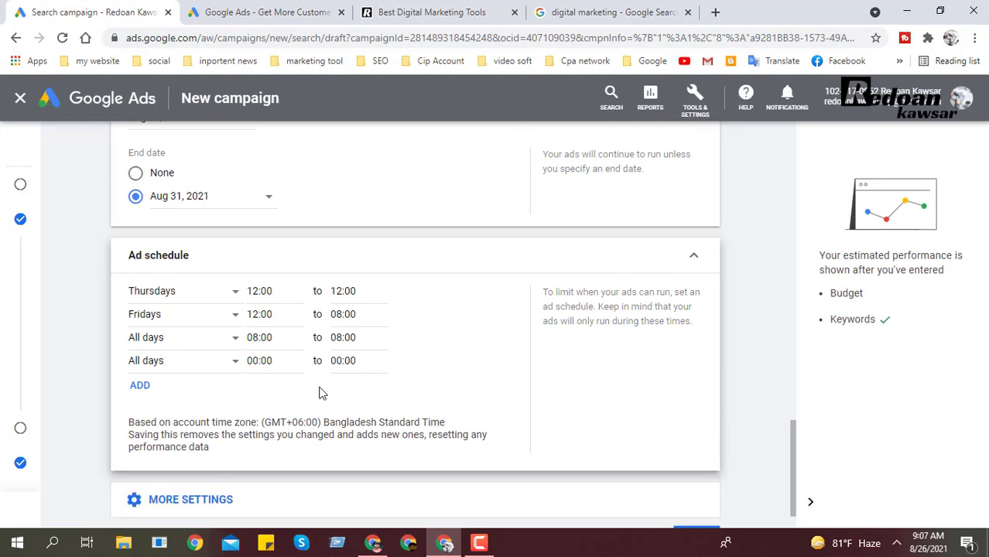
scroll(298, 349, up, 2)
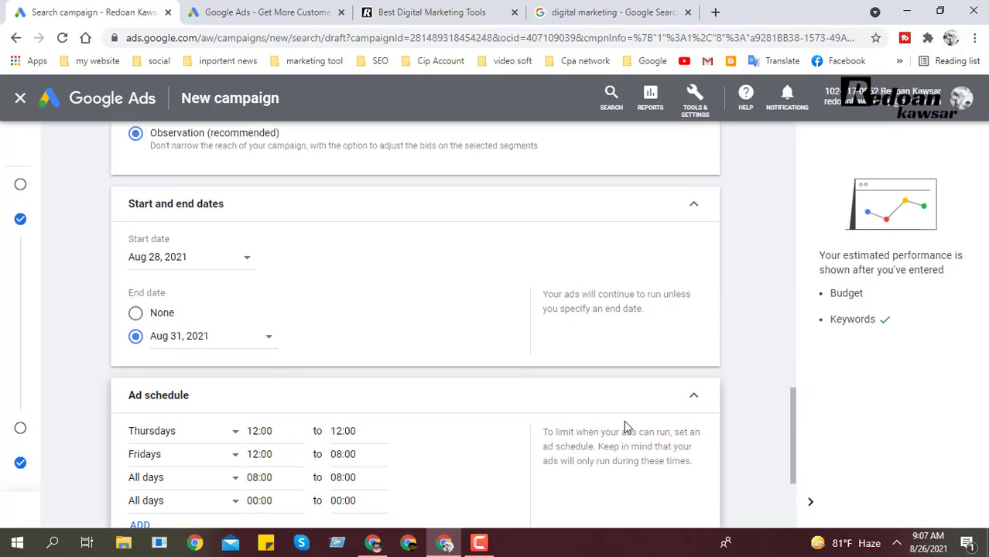
scroll(624, 420, down, 2)
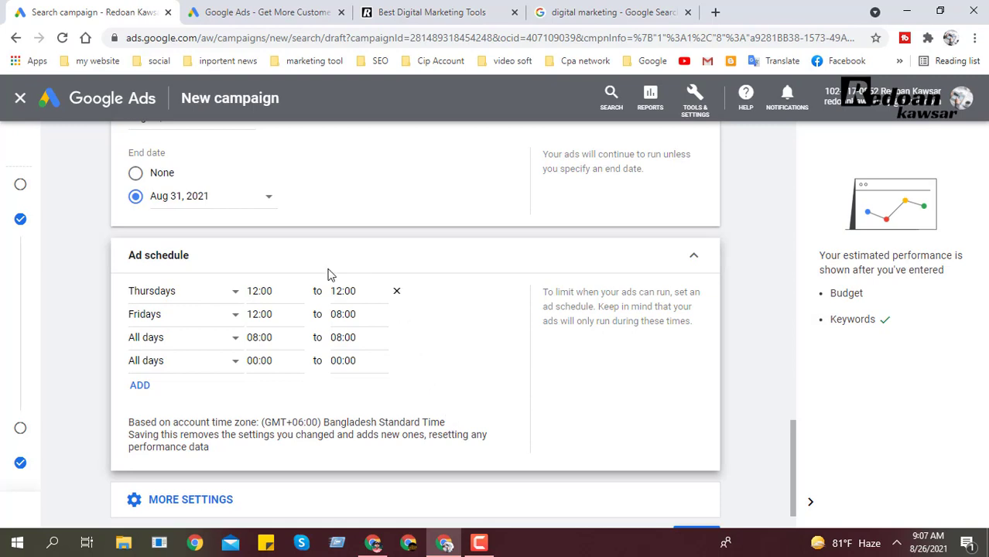
scroll(220, 310, up, 1)
scroll(486, 281, up, 1)
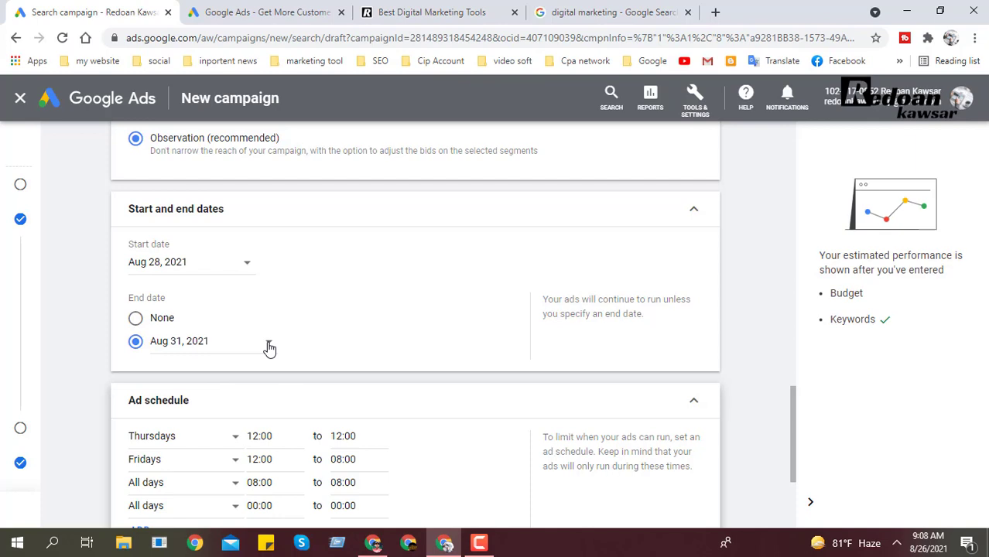
scroll(380, 393, down, 2)
scroll(380, 393, up, 2)
scroll(364, 363, down, 1)
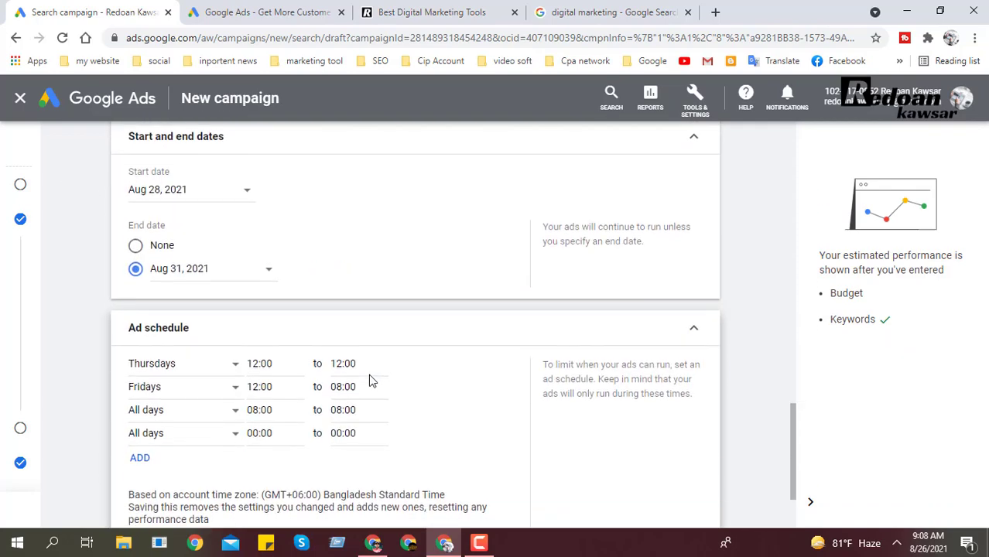
scroll(384, 349, down, 2)
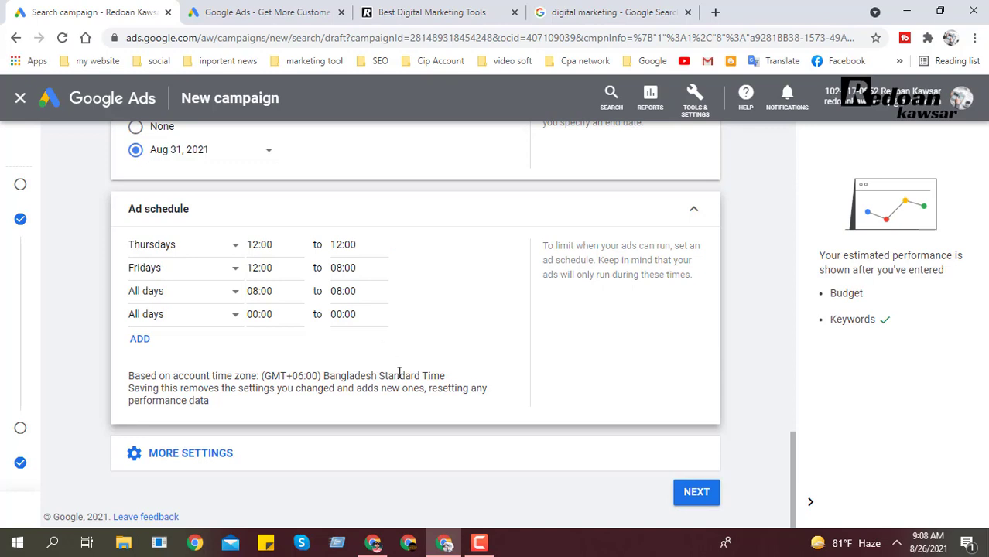
scroll(399, 373, up, 1)
mouse_move(400, 377)
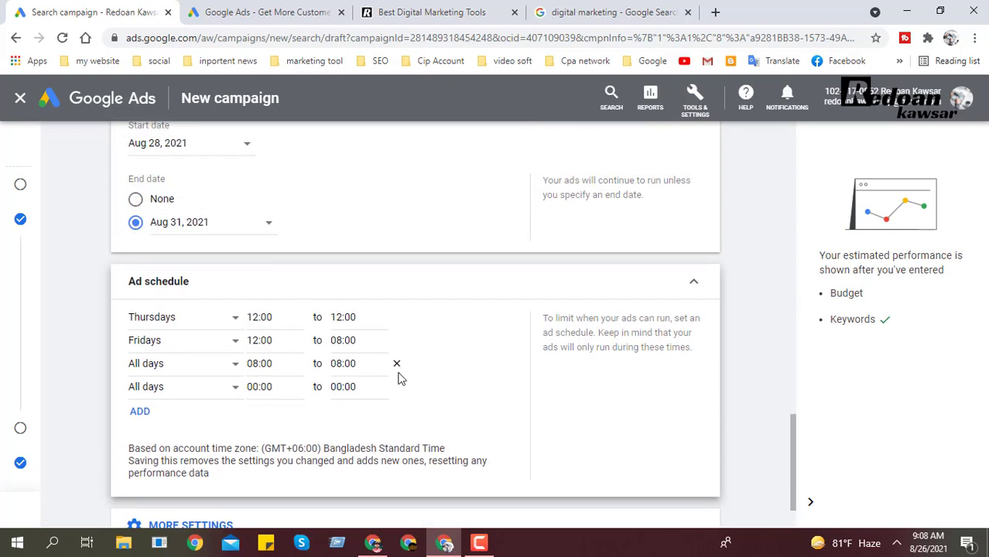
scroll(399, 379, up, 1)
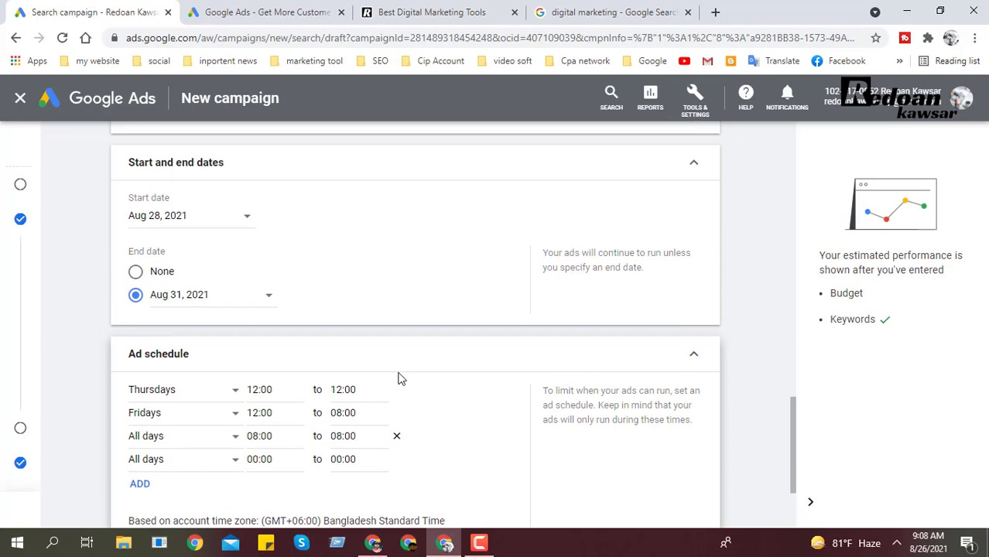